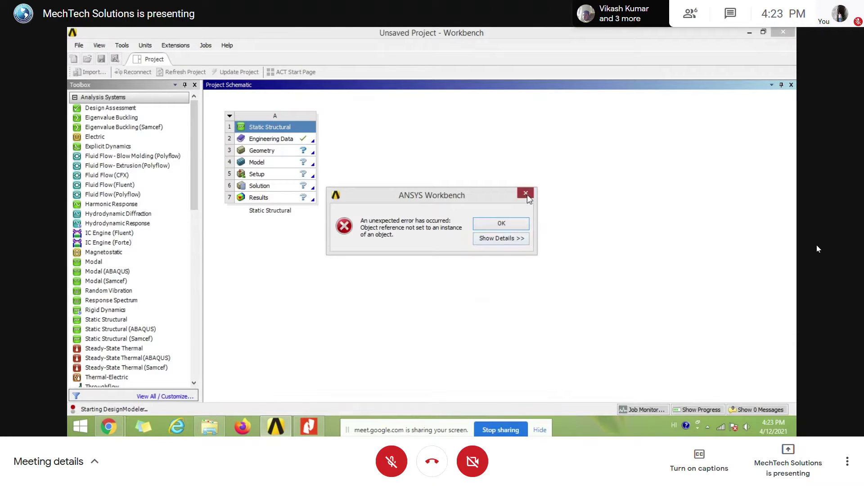
Dismiss the error message, open the Static Structural system's Engineering Data, and browse the General Materials library
click(525, 193)
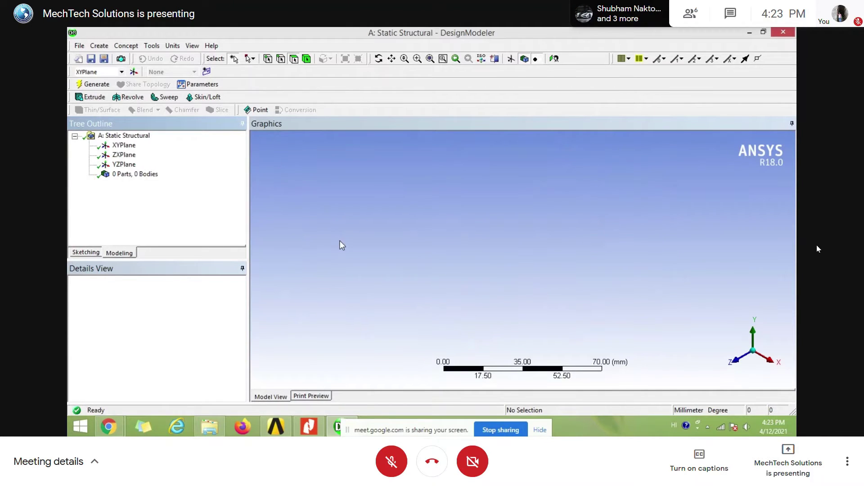
key(alt+Tab)
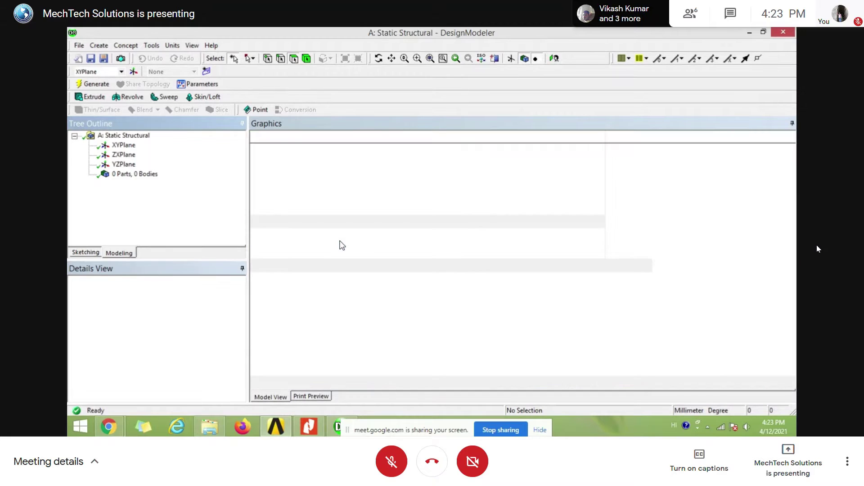
double_click(272, 138)
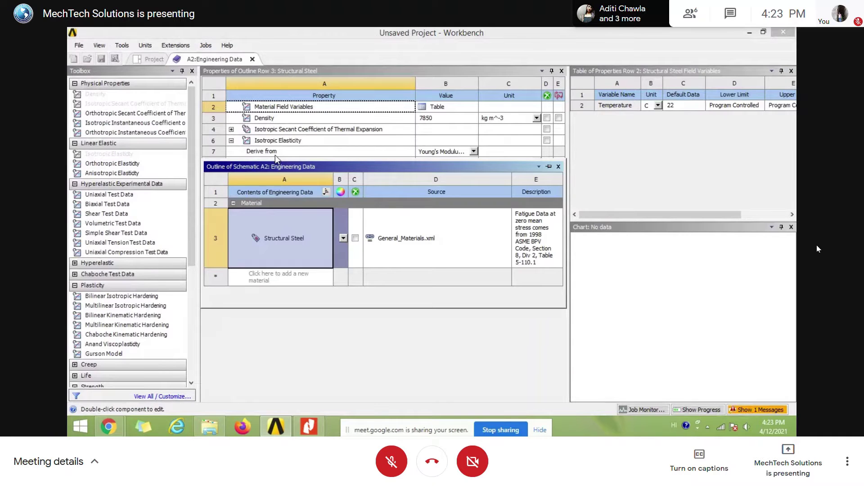
click(175, 75)
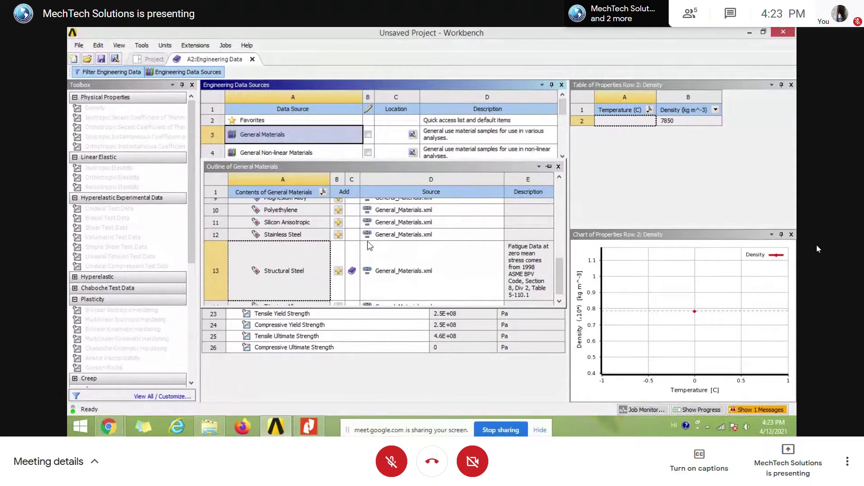
click(558, 250)
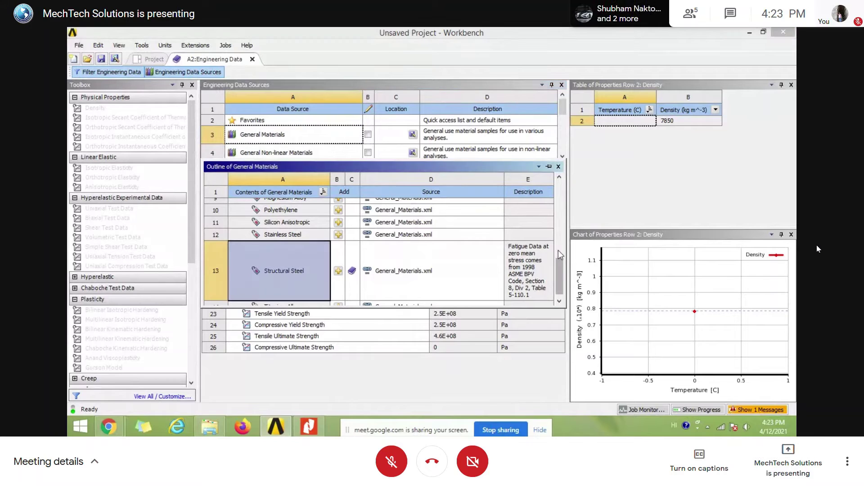
scroll(559, 268, up, 1)
scroll(559, 270, up, 3)
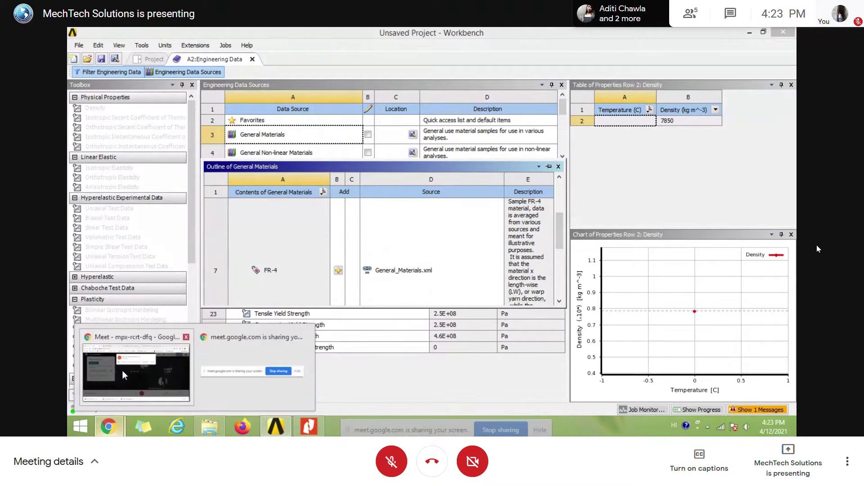
Switch to the Google Meet call in Chrome to admit the waiting participant, and return to ANSYS Workbench
click(131, 369)
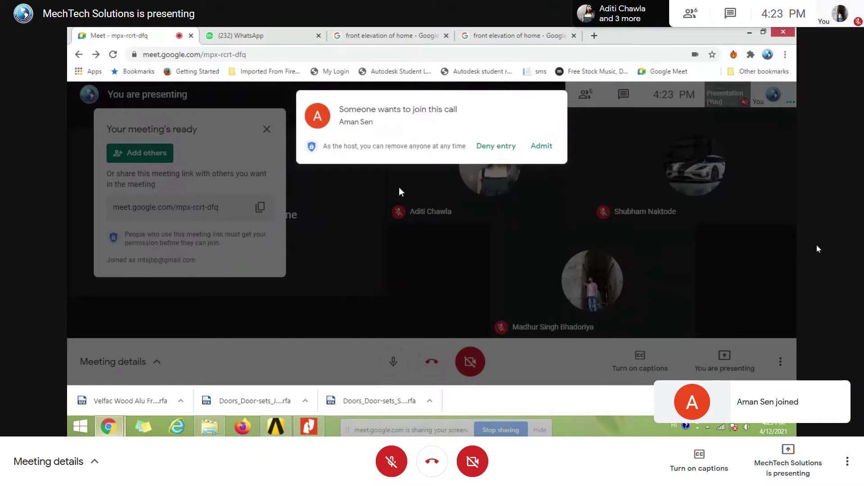
click(275, 426)
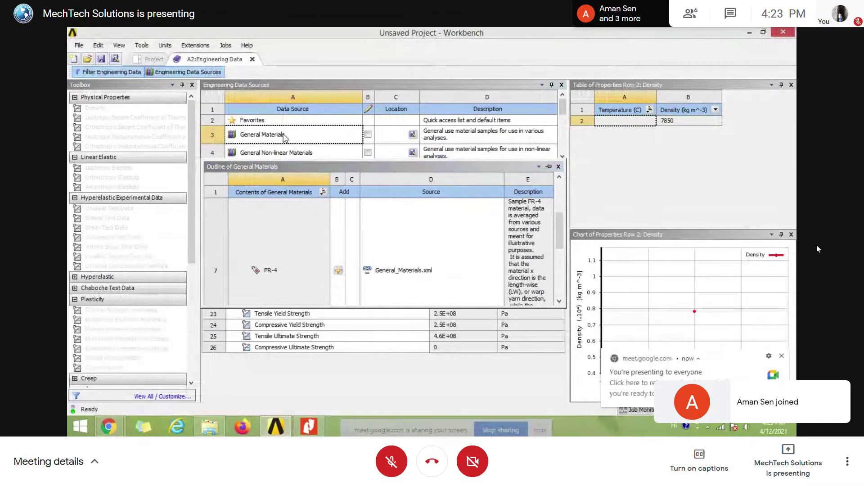
Reopen the engineering data sources and select Stainless Steel in the General Materials library
click(208, 72)
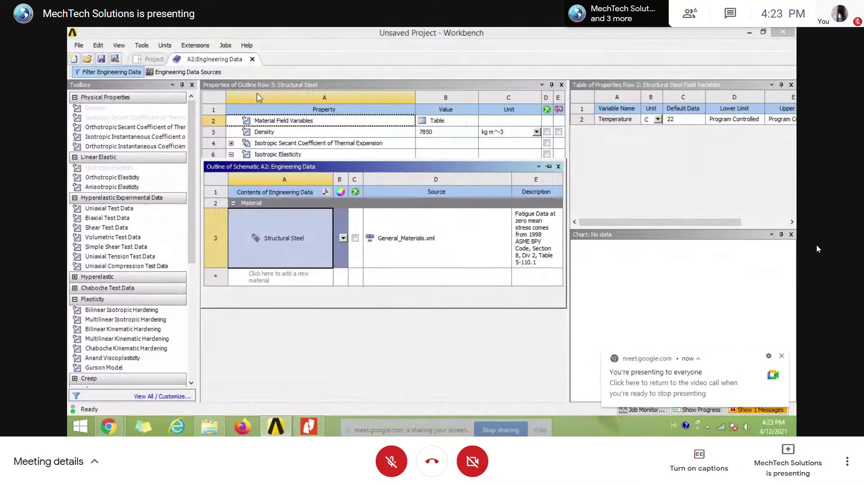
click(187, 72)
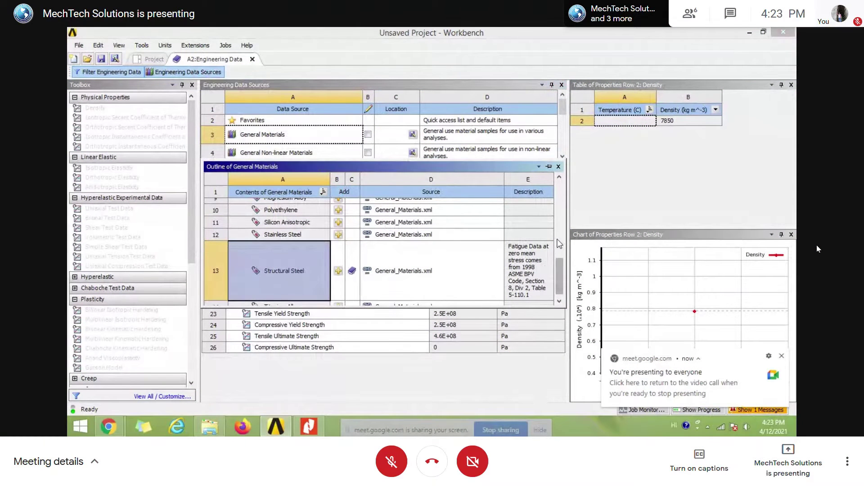
drag(558, 260, 561, 205)
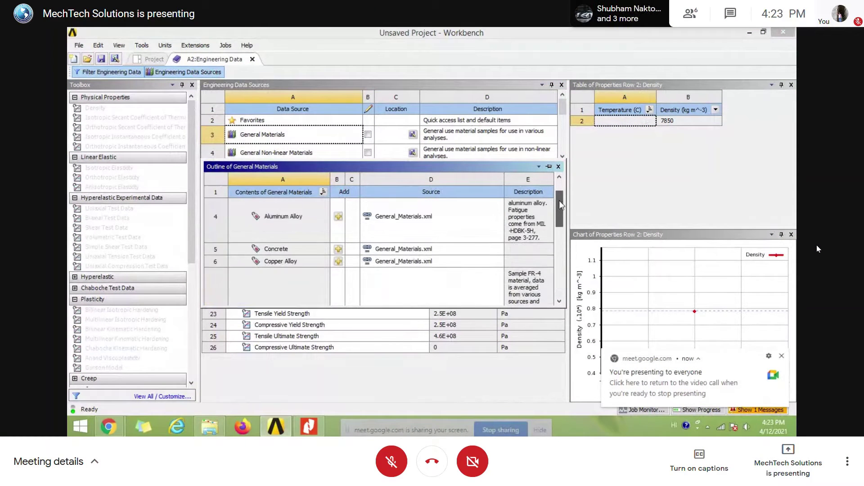
scroll(341, 238, down, 2)
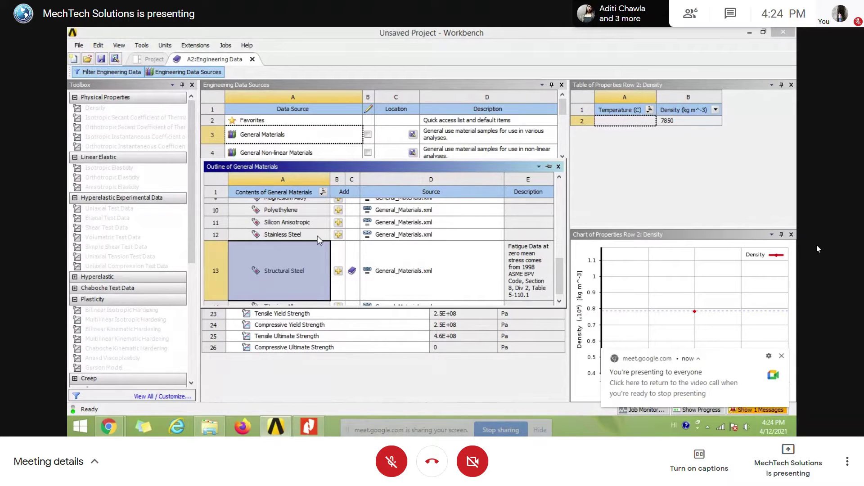
click(301, 231)
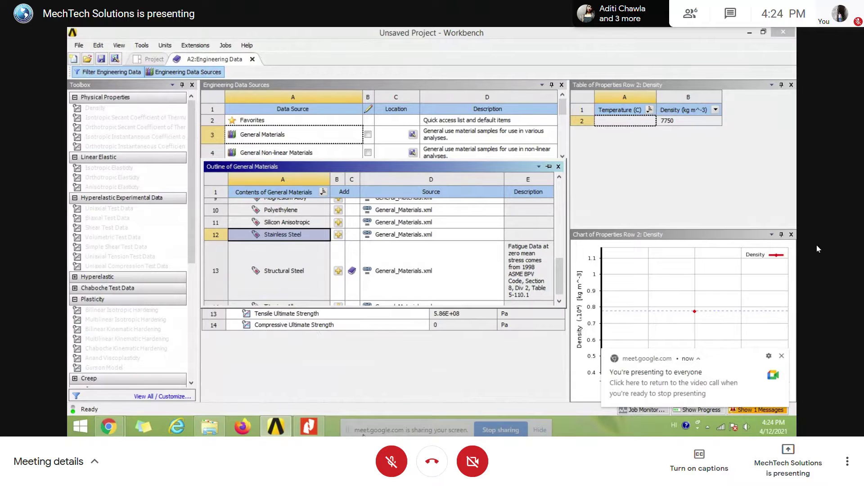
Rearrange the General Materials outline and the properties table so the Stainless Steel properties can be read below the material list
drag(291, 169, 298, 222)
click(301, 180)
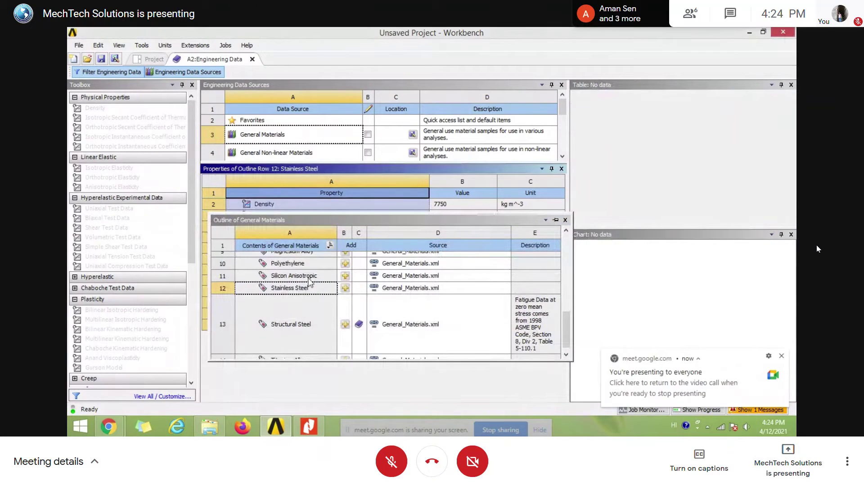
drag(317, 169, 317, 272)
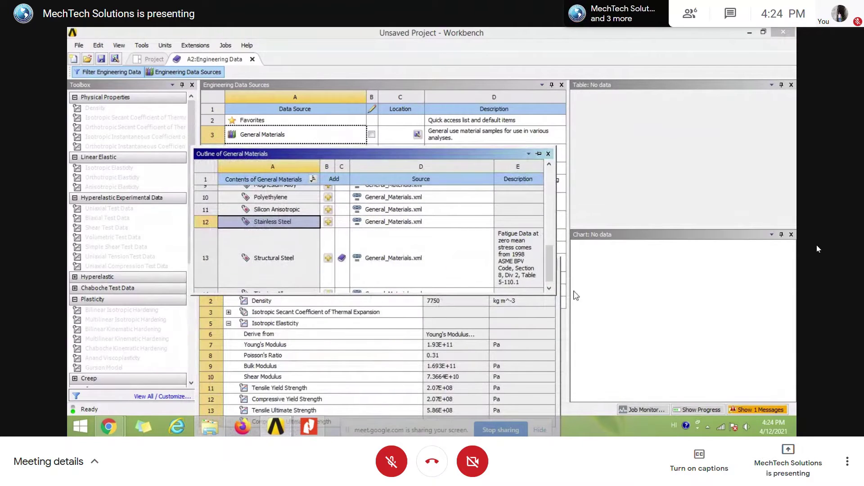
click(552, 314)
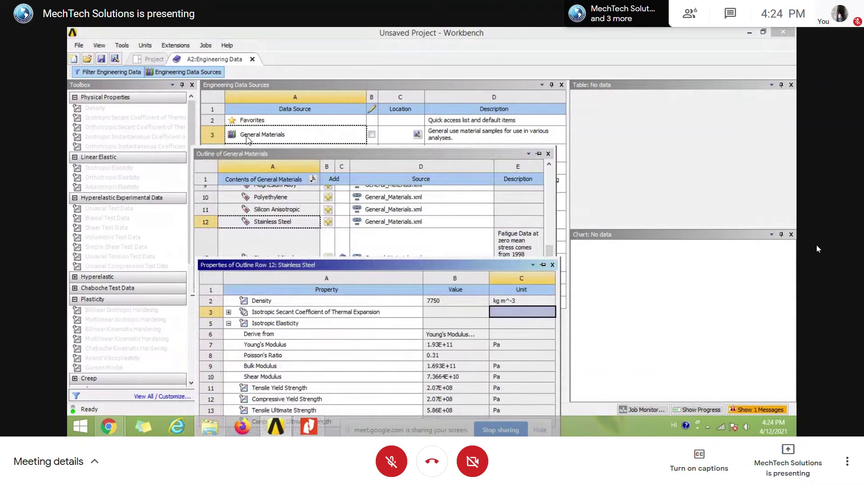
Examine the General Materials properties of Stainless Steel, including Poisson's Ratio, and those of Silicon Anisotropic and Structural Steel
click(261, 132)
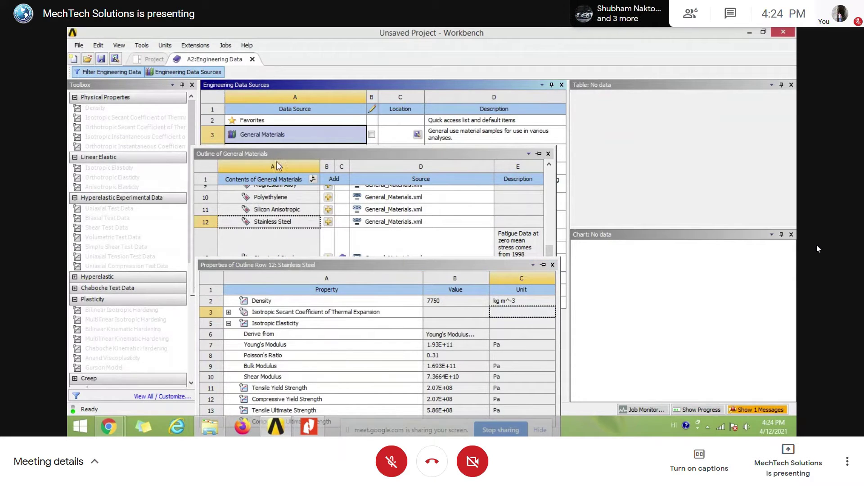
click(275, 201)
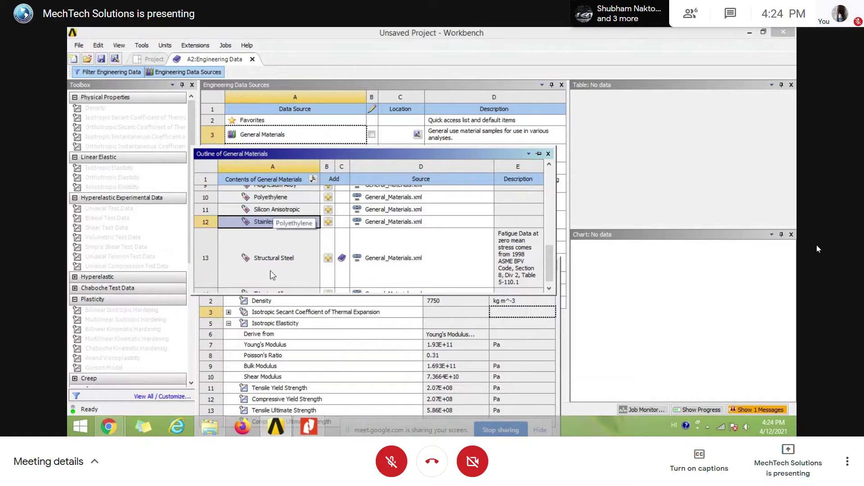
click(263, 355)
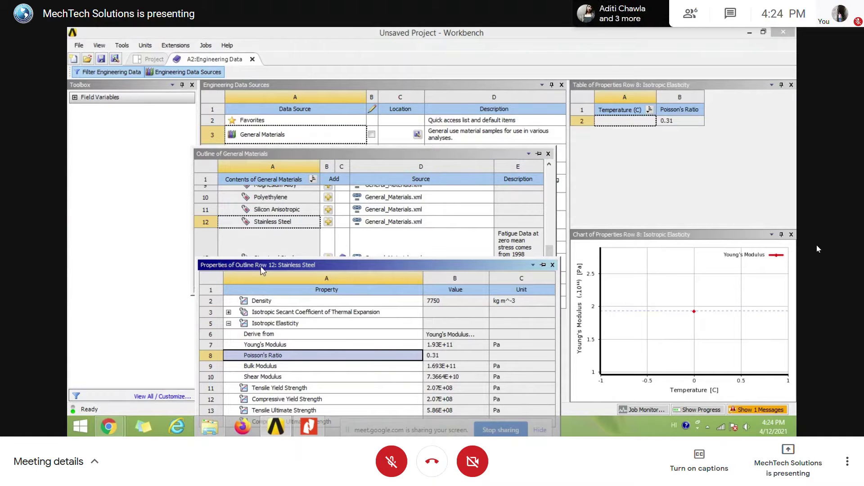
click(288, 209)
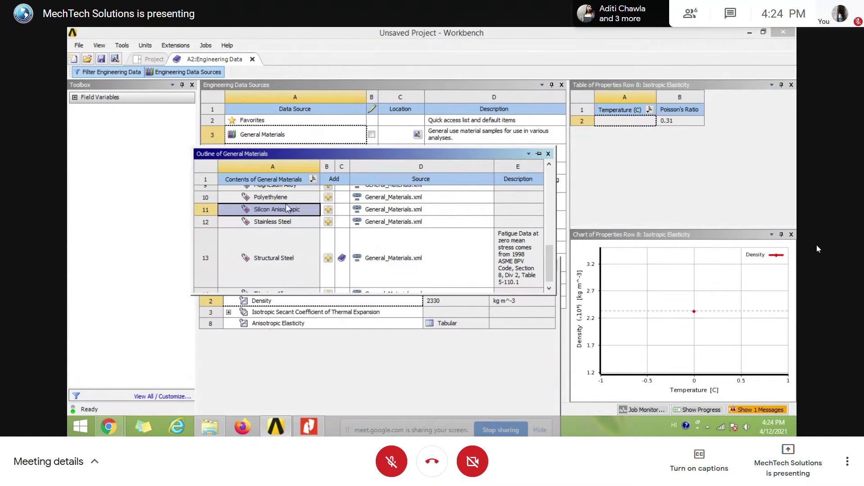
click(277, 268)
click(283, 321)
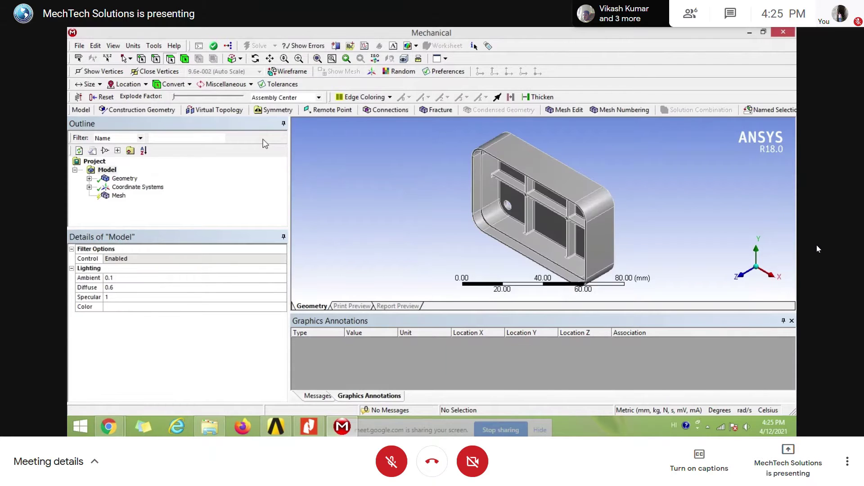
Assign Aluminum Alloy as the material of the geometry body 1
click(90, 178)
click(121, 187)
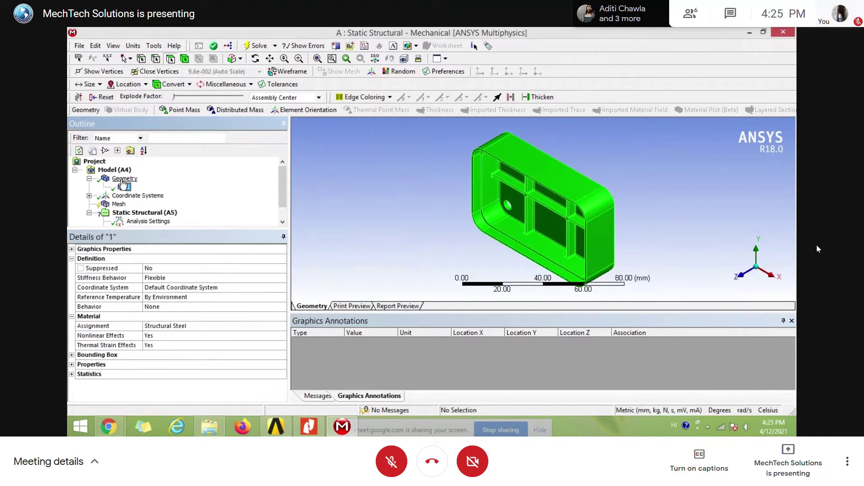
click(229, 329)
click(283, 326)
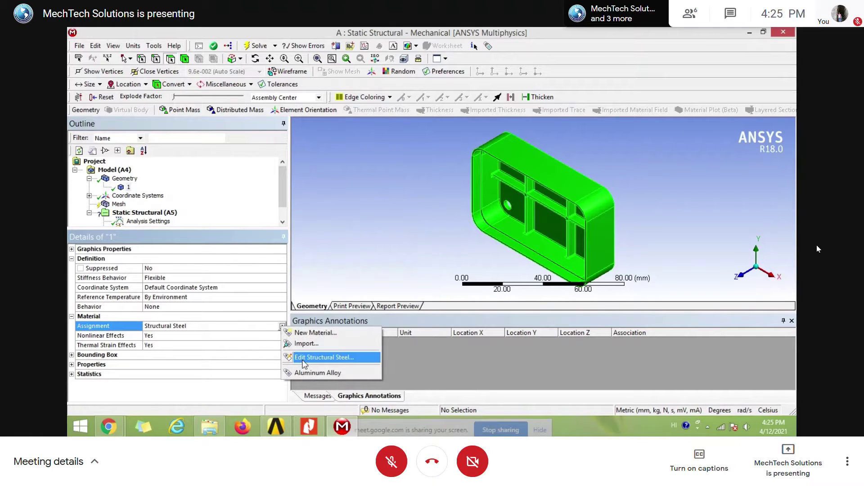
click(310, 373)
Generate the mesh of the housing with the default mesh settings
click(119, 204)
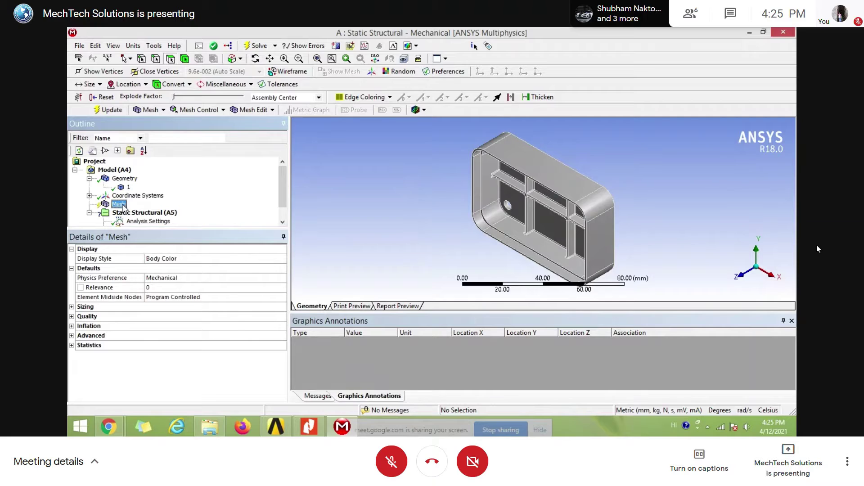
right_click(122, 207)
click(174, 239)
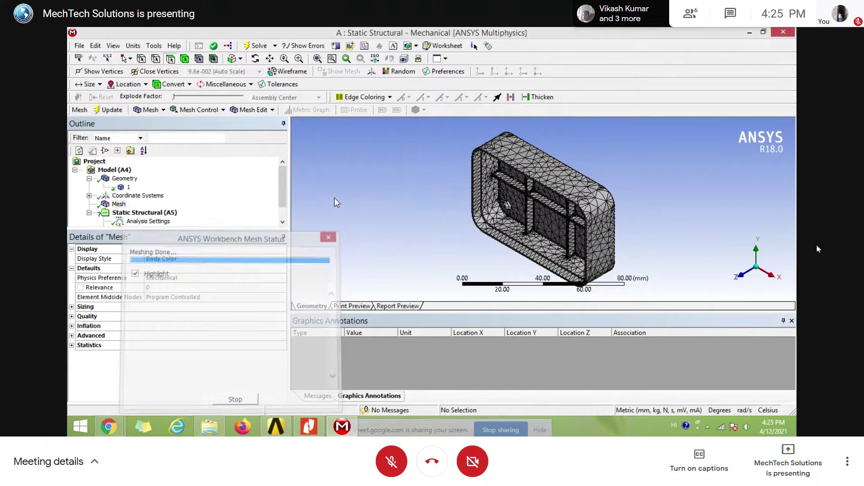
Check the body's material assignment, the generated mesh and the Static Structural environment's details
click(121, 188)
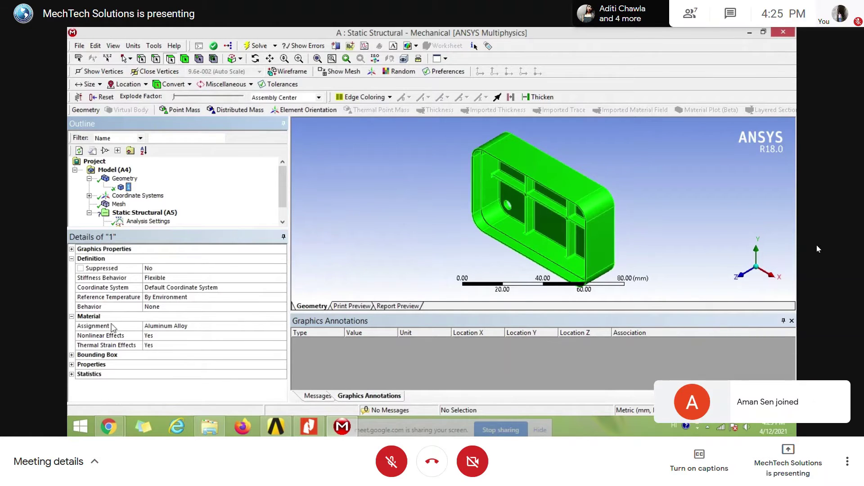
click(209, 327)
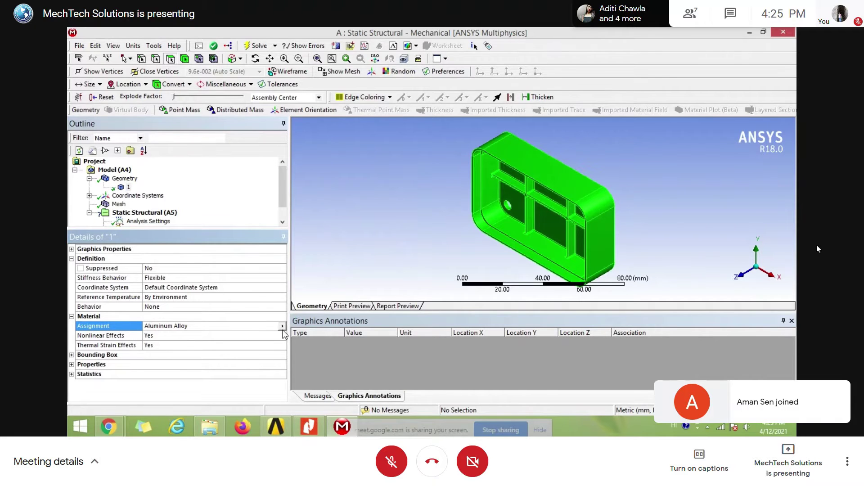
click(118, 204)
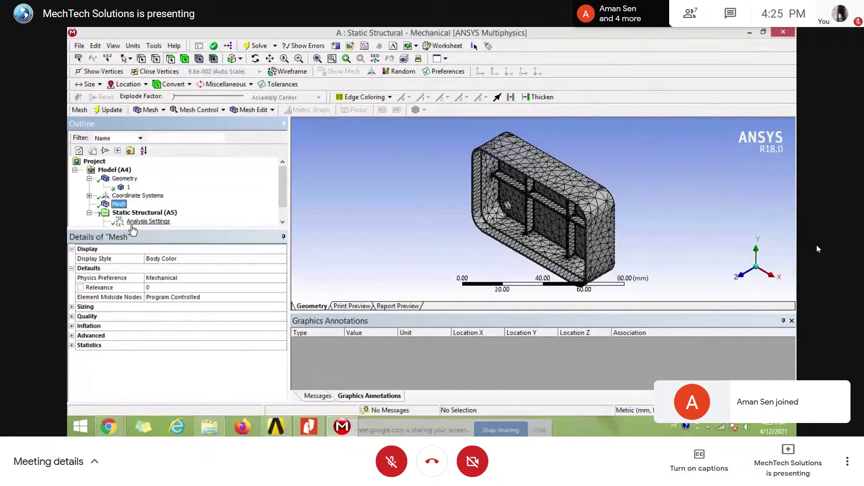
click(150, 213)
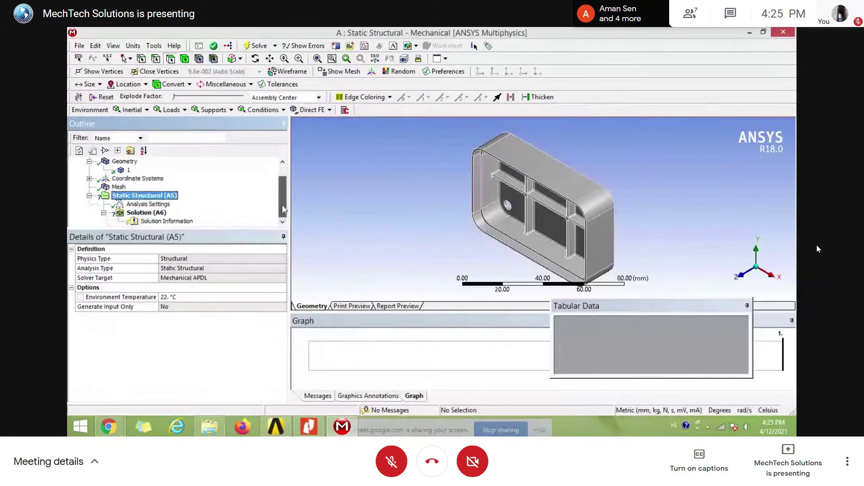
click(708, 18)
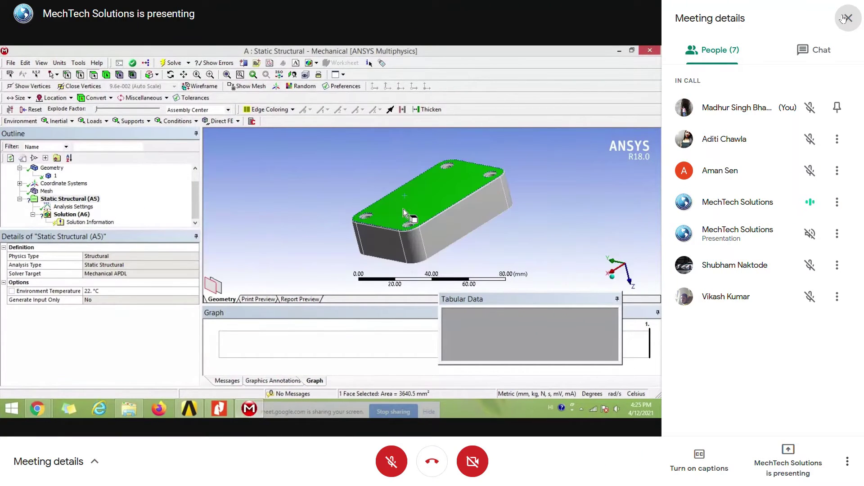
click(844, 18)
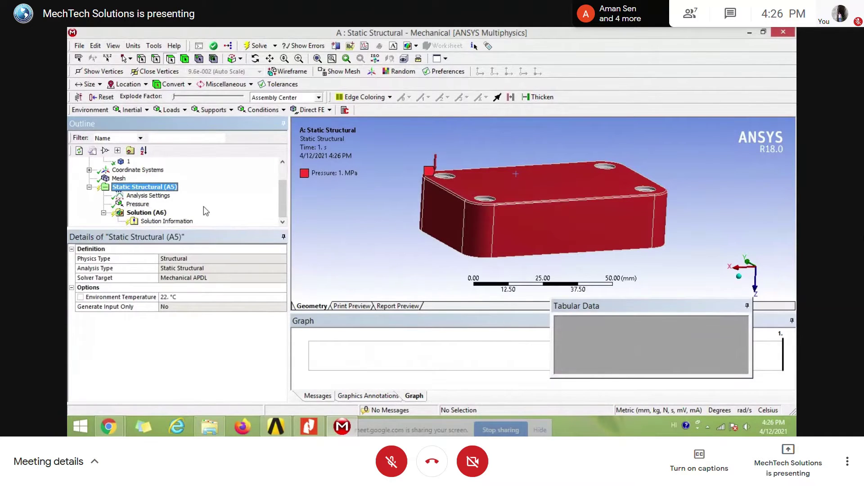
right_click(162, 192)
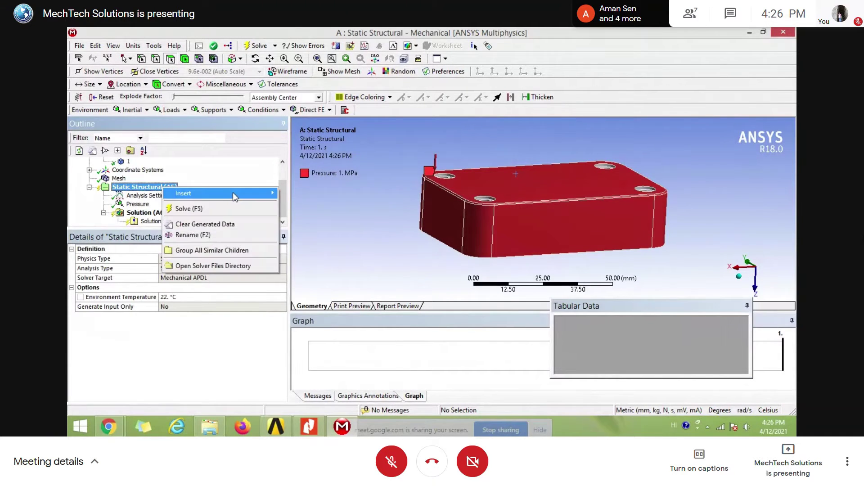
mouse_move(234, 192)
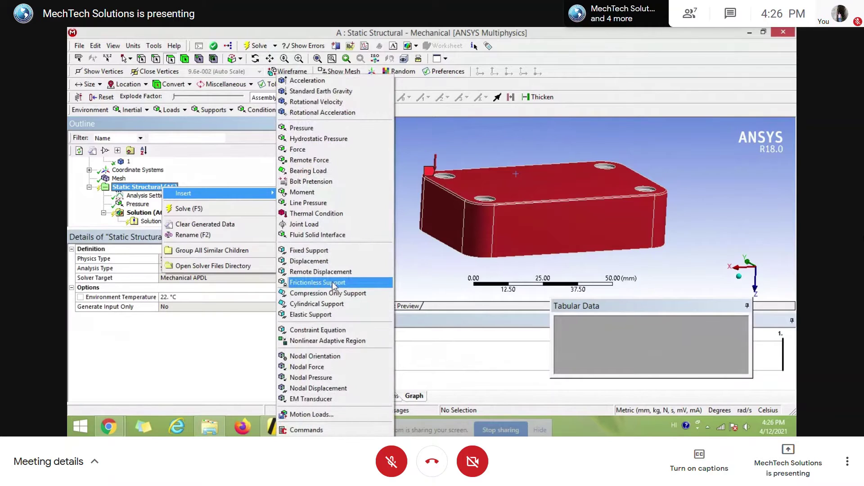
click(407, 266)
Apply a frictionless support to the four annular countersink faces of the screw holes on the housing's top
middle_drag(432, 265, 459, 260)
scroll(459, 260, up, 5)
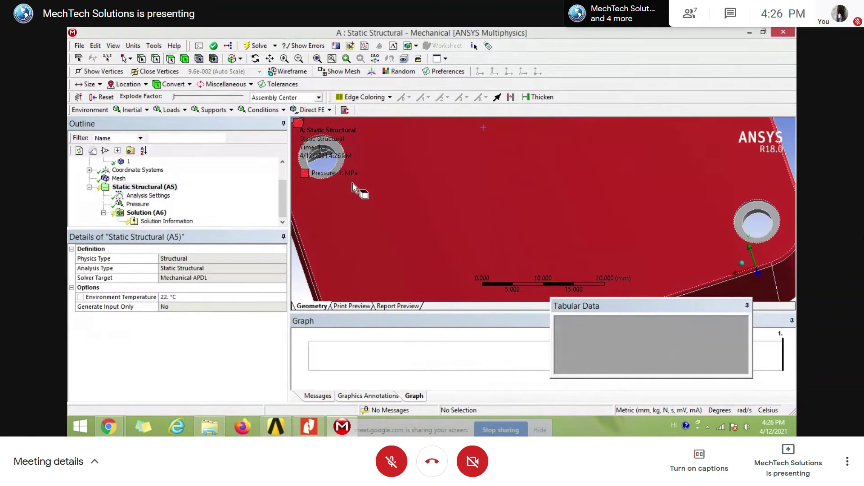
click(342, 167)
ctrl+click(749, 213)
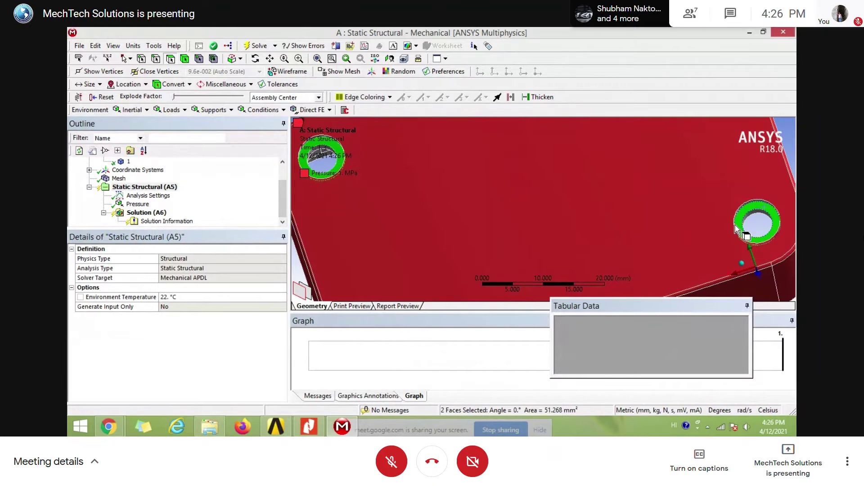
scroll(479, 279, down, 5)
scroll(478, 280, up, 3)
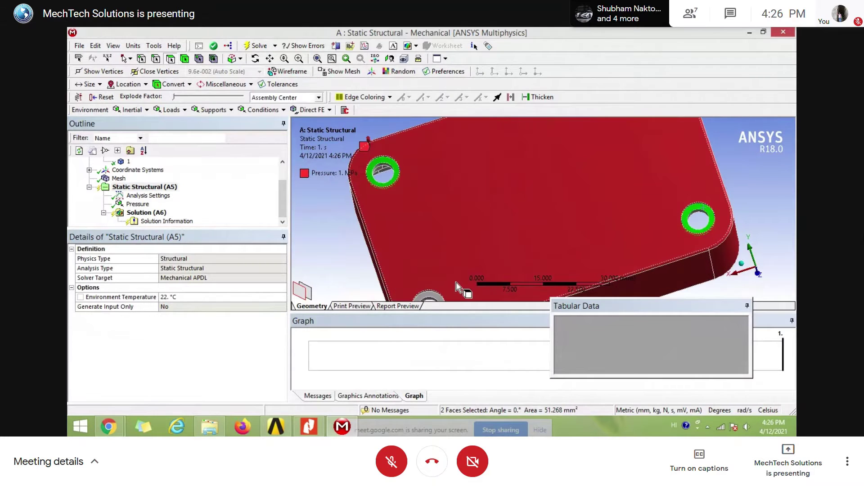
ctrl+click(435, 300)
scroll(553, 216, down, 1)
scroll(590, 174, up, 4)
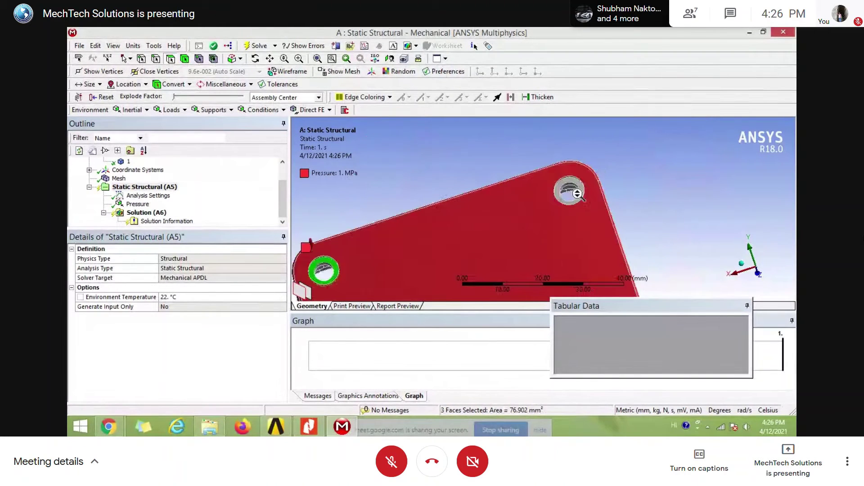
ctrl+click(591, 174)
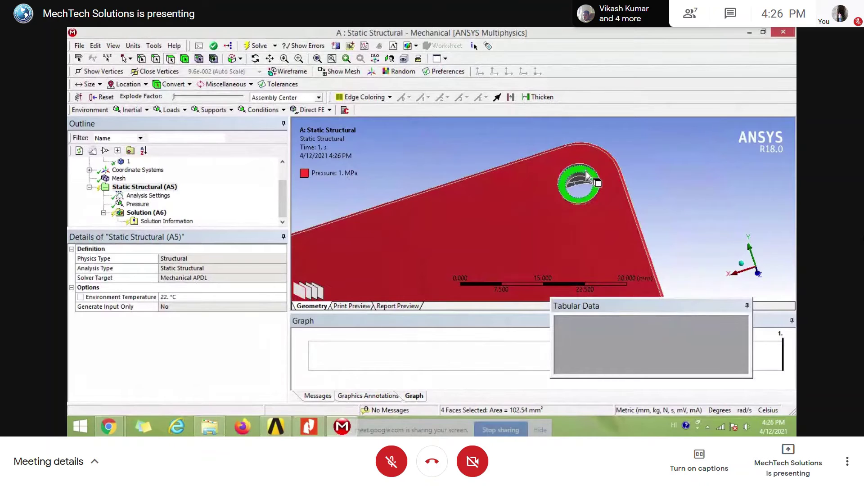
scroll(585, 180, down, 4)
right_click(147, 186)
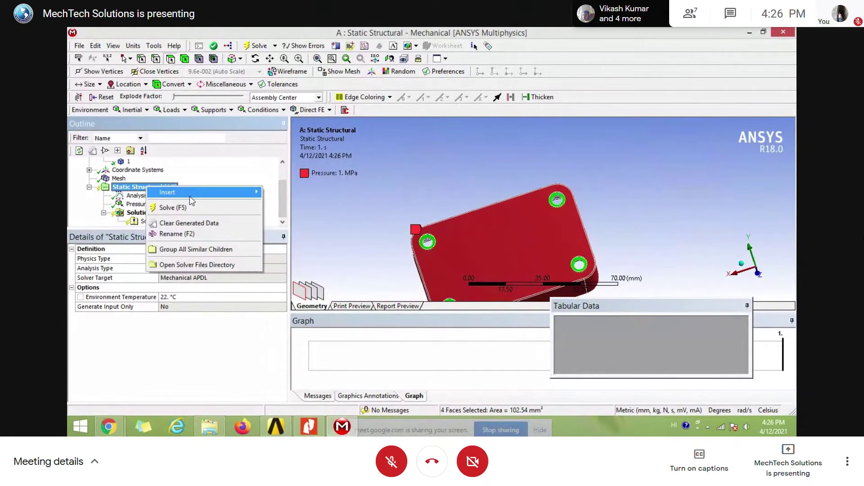
mouse_move(248, 198)
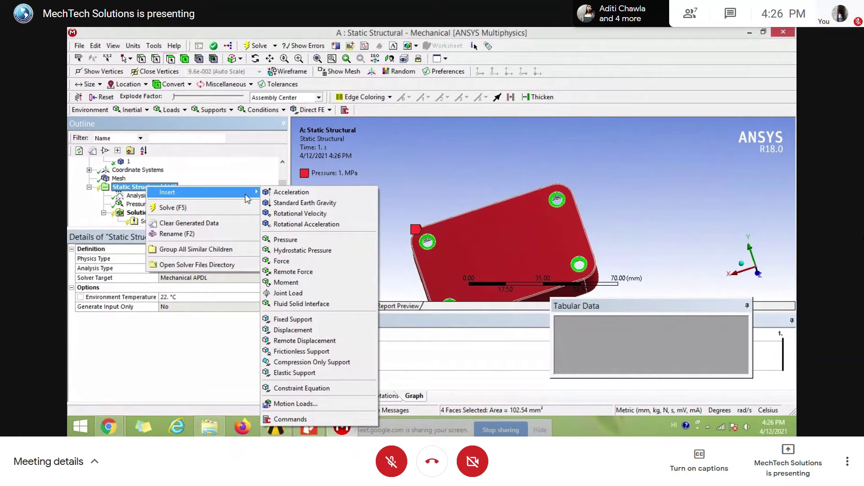
click(325, 351)
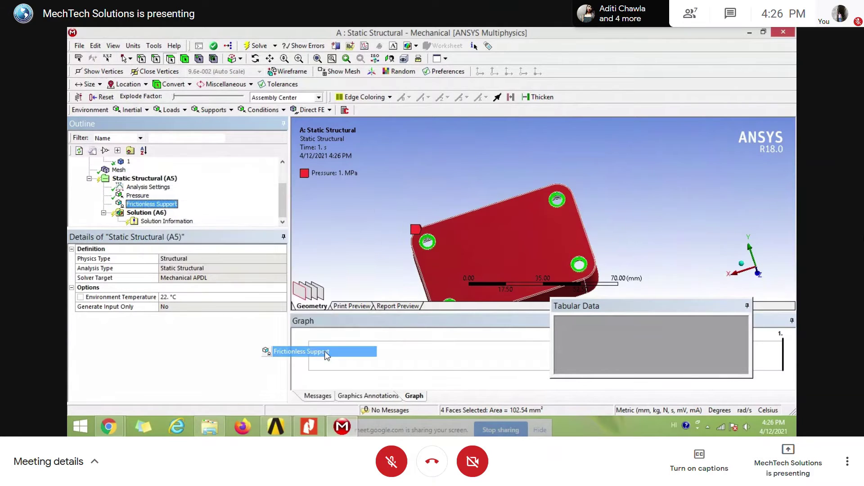
Add a frictionless support on the narrow ledge face running around the inside of the housing's open rim
middle_drag(477, 270, 519, 200)
scroll(518, 198, up, 3)
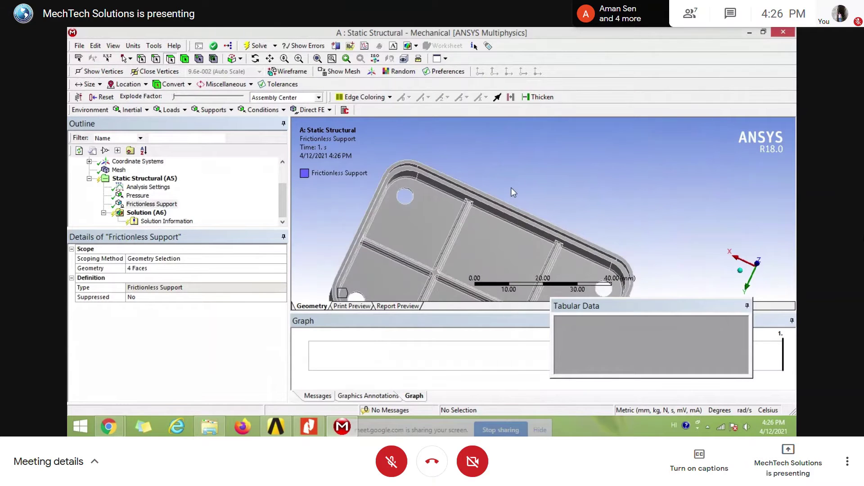
scroll(472, 197, up, 1)
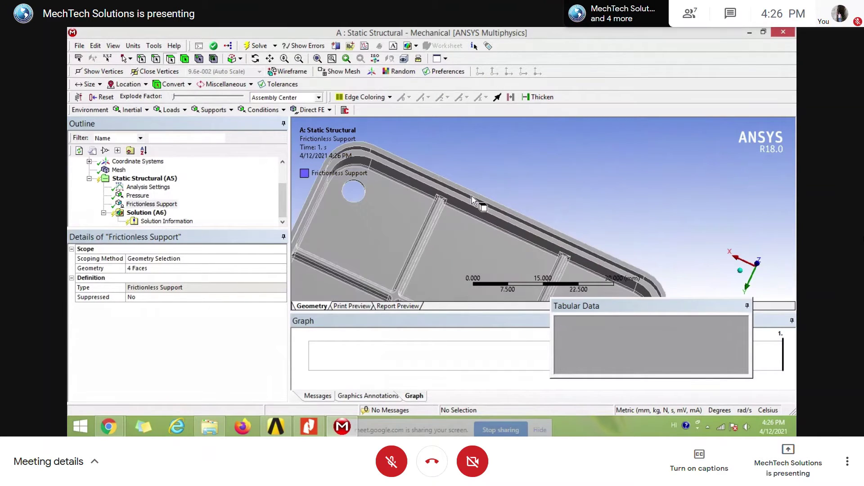
click(471, 198)
scroll(468, 209, up, 2)
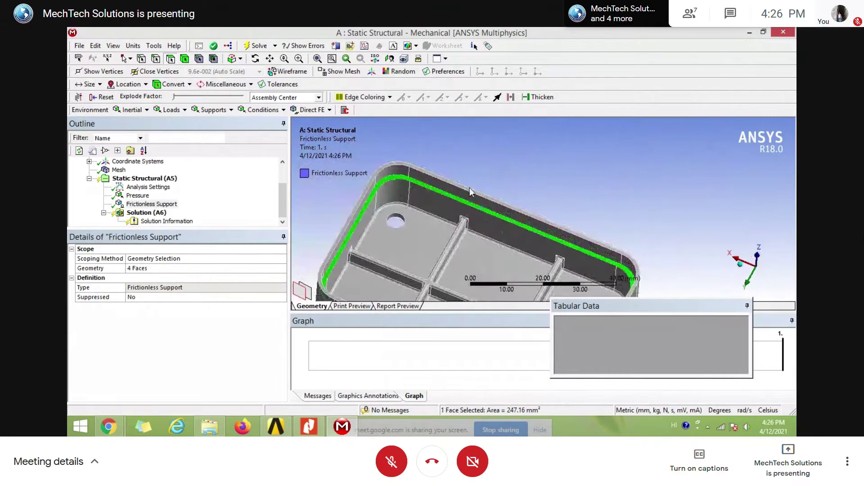
right_click(464, 187)
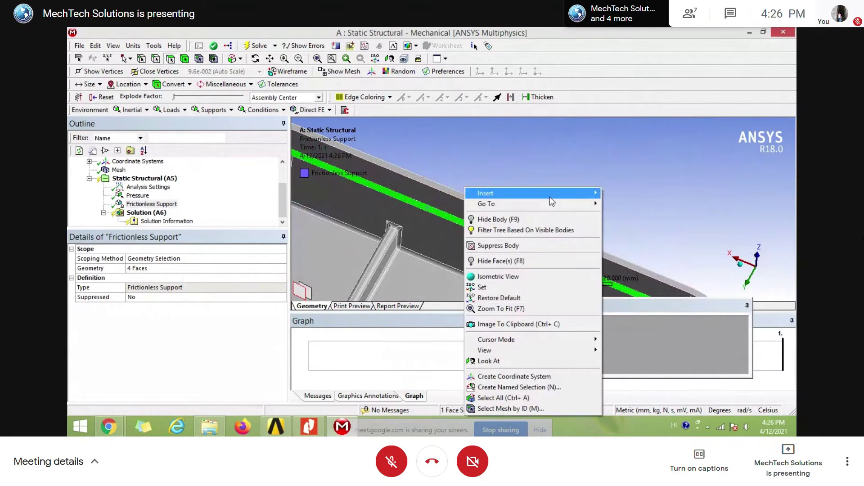
mouse_move(550, 196)
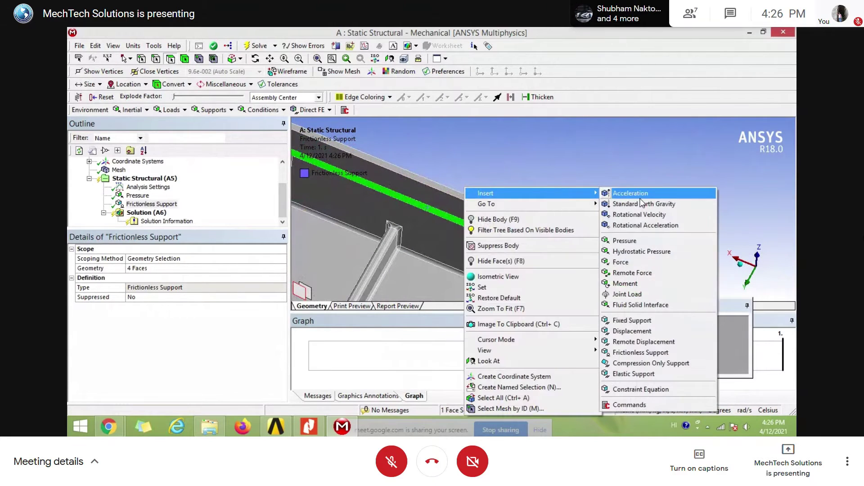
click(641, 354)
Add a frictionless support on the eight inner rim wall faces beside the ledge, extending the selection from one face to its limits
scroll(502, 233, down, 3)
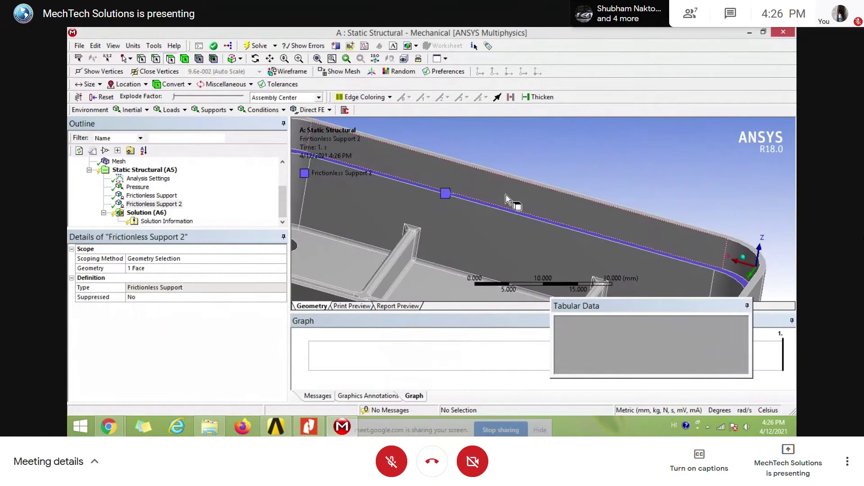
click(510, 199)
click(240, 58)
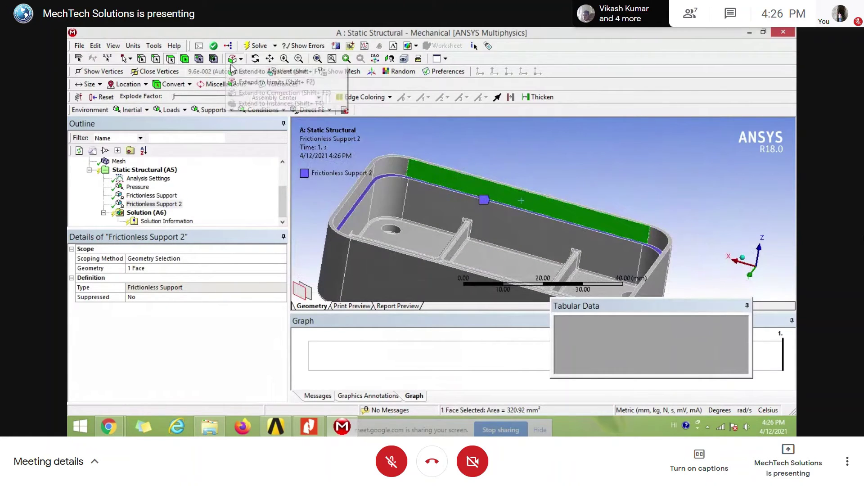
click(253, 82)
right_click(422, 172)
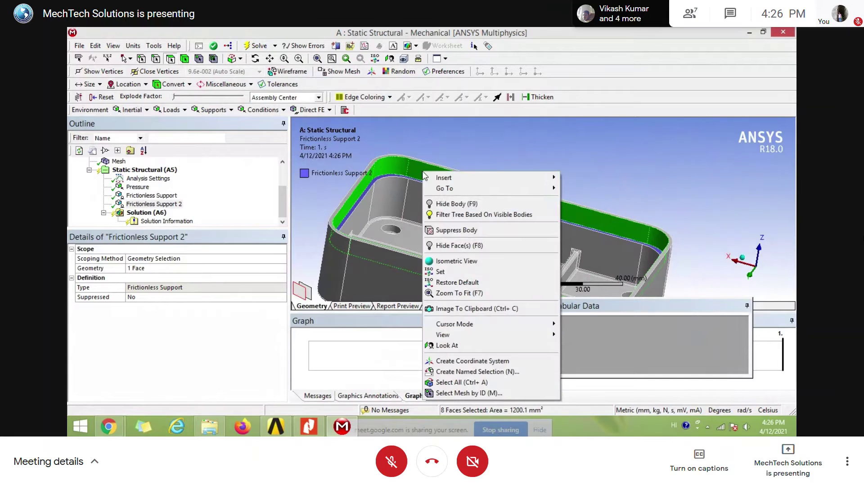
mouse_move(523, 180)
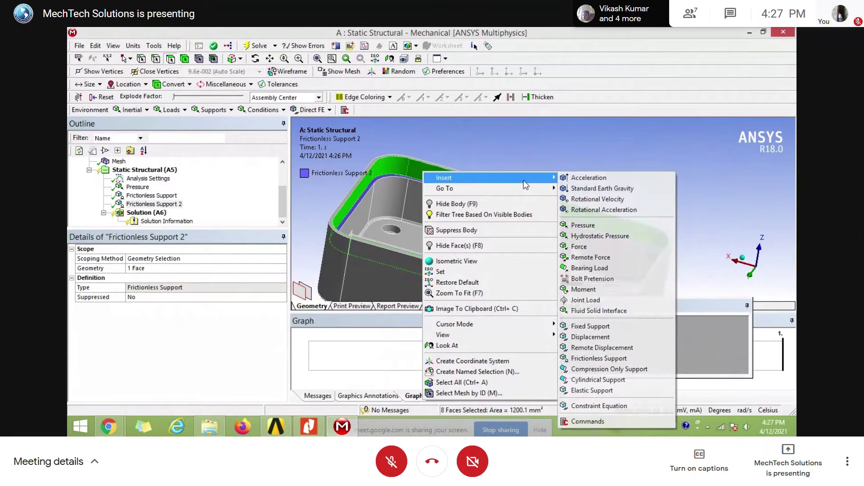
click(598, 358)
middle_drag(564, 235, 535, 229)
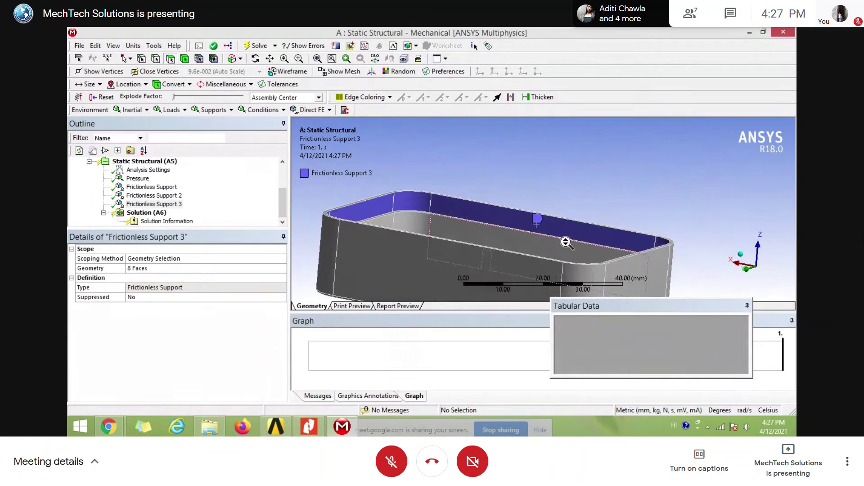
scroll(536, 229, up, 3)
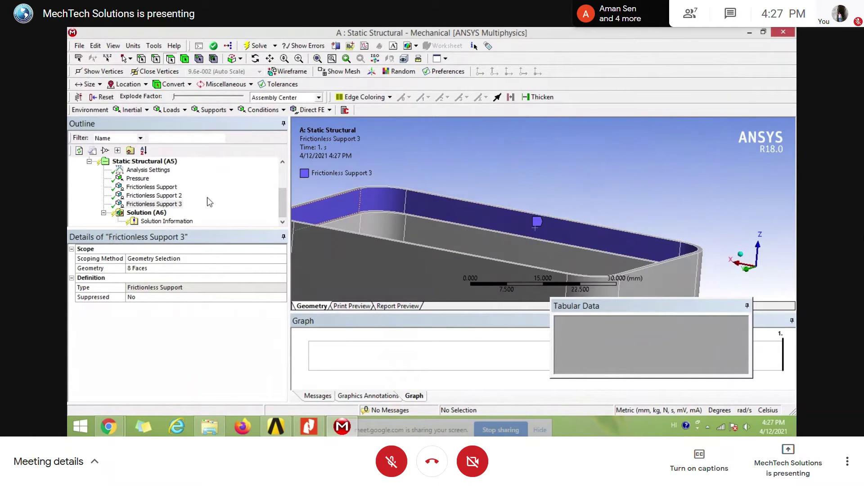
Insert a Total Deformation result for all bodies under the solution
click(144, 213)
right_click(144, 218)
mouse_move(202, 219)
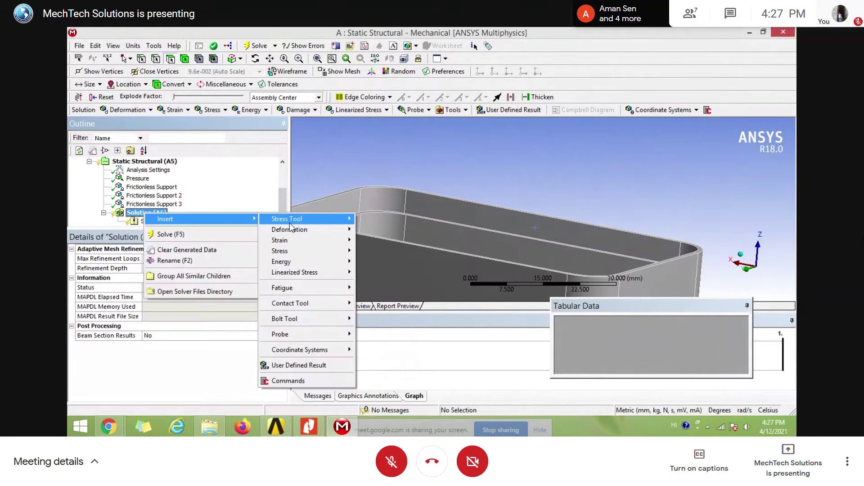
mouse_move(306, 229)
click(376, 231)
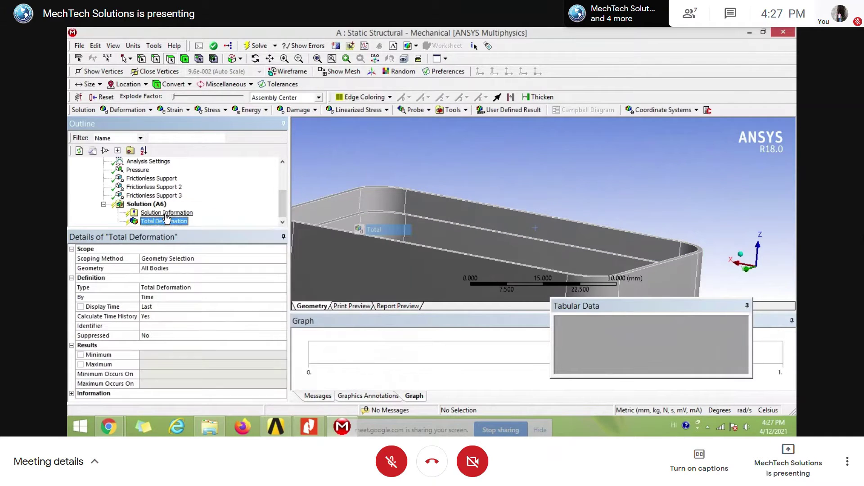
Insert an Equivalent (von-Mises) stress result for all bodies under the solution
right_click(152, 205)
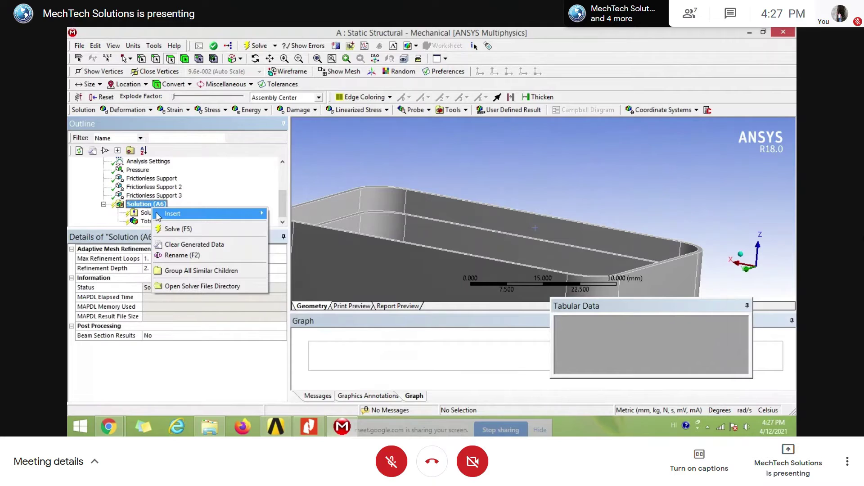
mouse_move(203, 214)
mouse_move(315, 247)
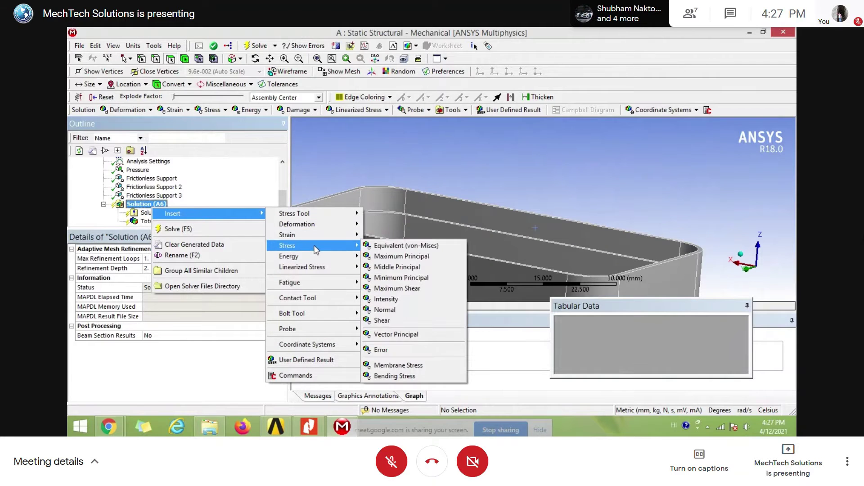
click(392, 248)
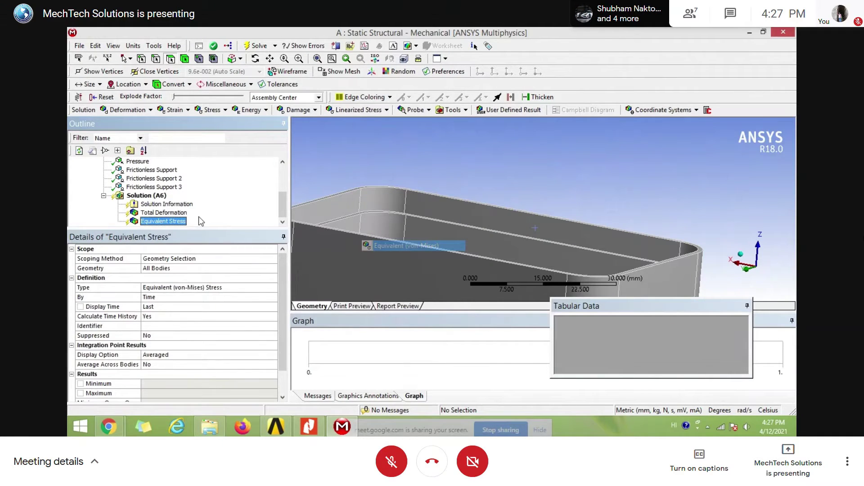
Solve the static structural analysis for the requested deformation and stress results
click(146, 195)
right_click(146, 195)
click(163, 220)
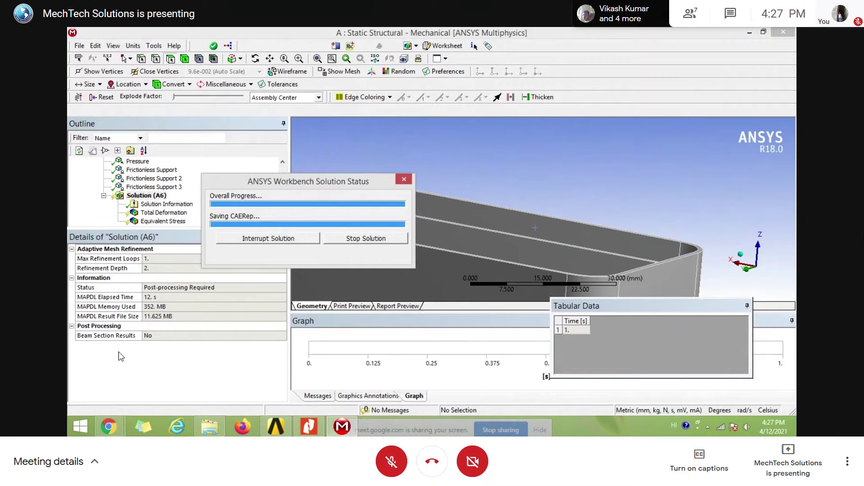
mouse_move(108, 426)
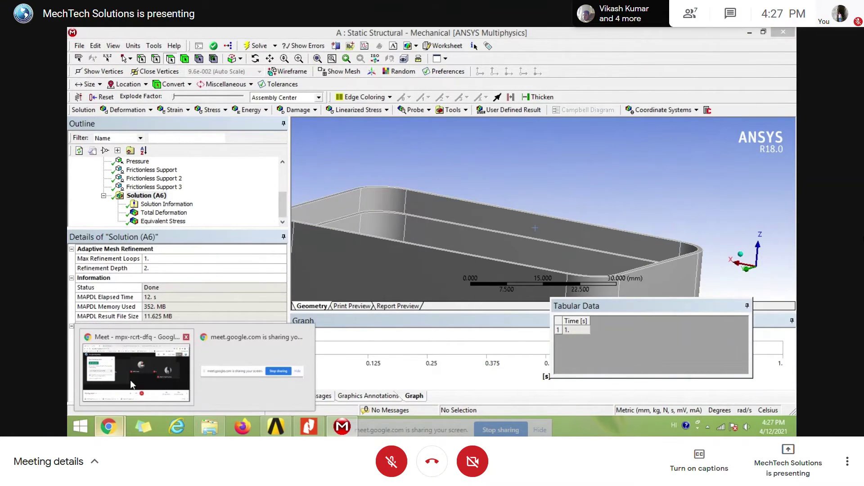
click(130, 379)
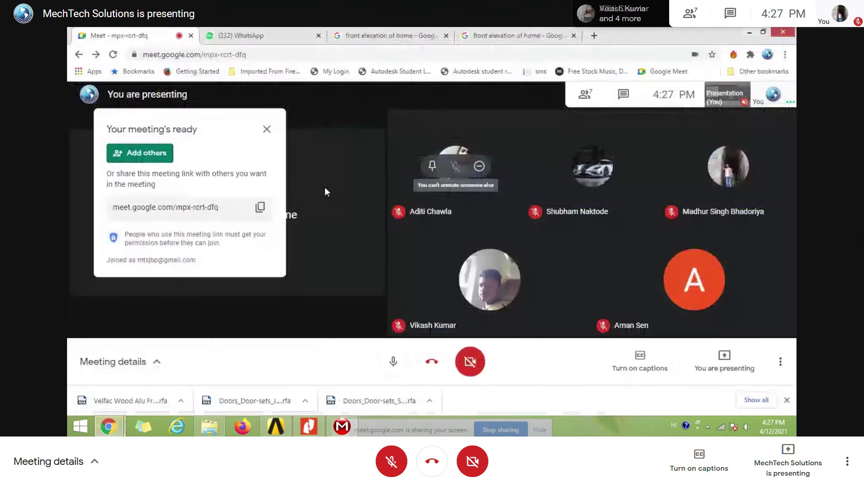
click(342, 427)
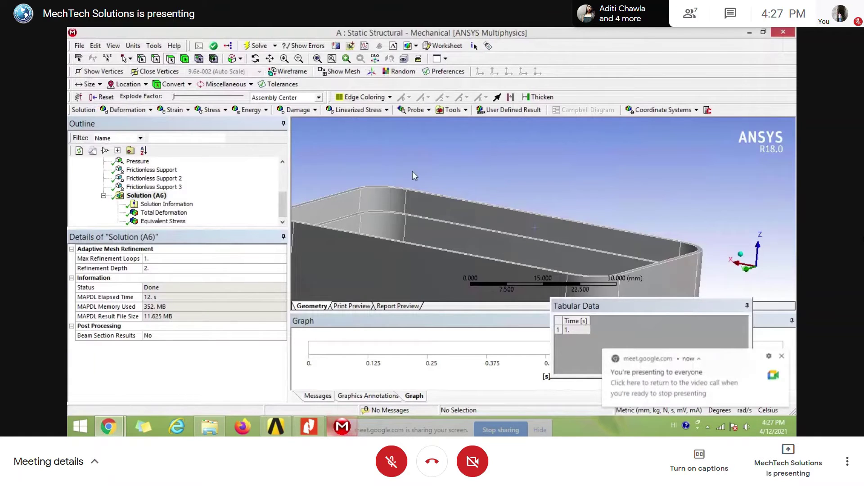
Examine the Total Deformation and Equivalent Stress plots of the housing from several sides
middle_drag(412, 171, 495, 234)
click(164, 212)
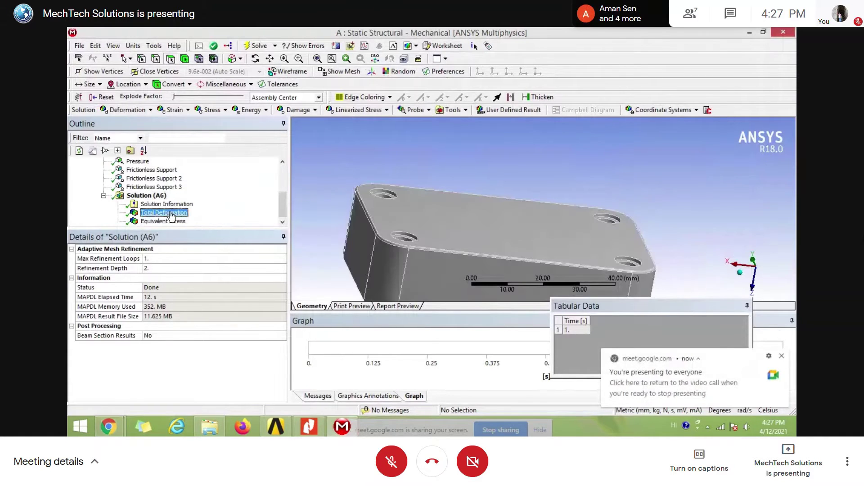
middle_drag(532, 260, 450, 234)
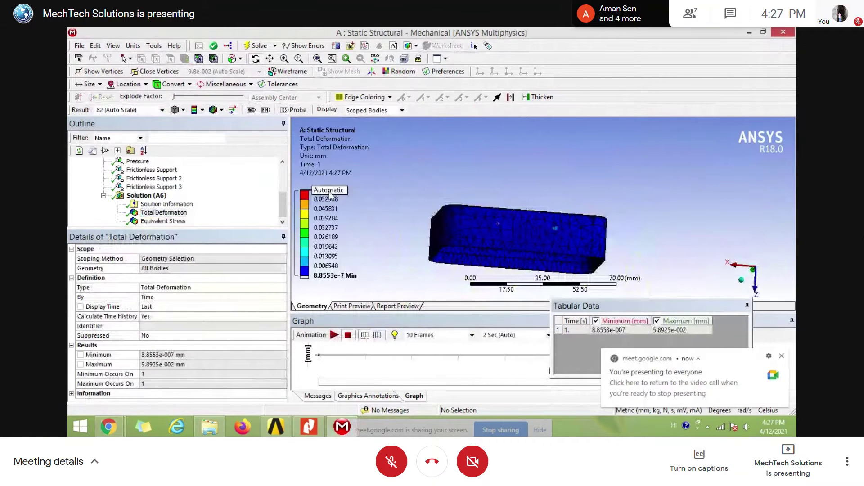
key(Down)
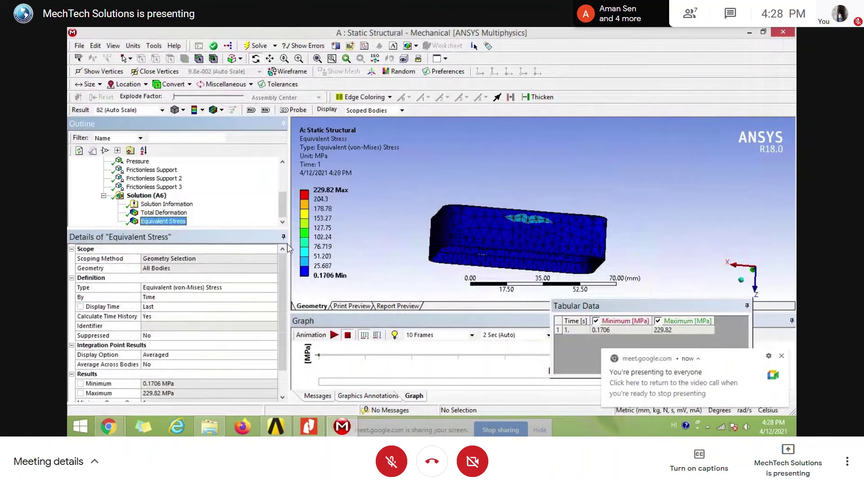
middle_drag(450, 252, 540, 113)
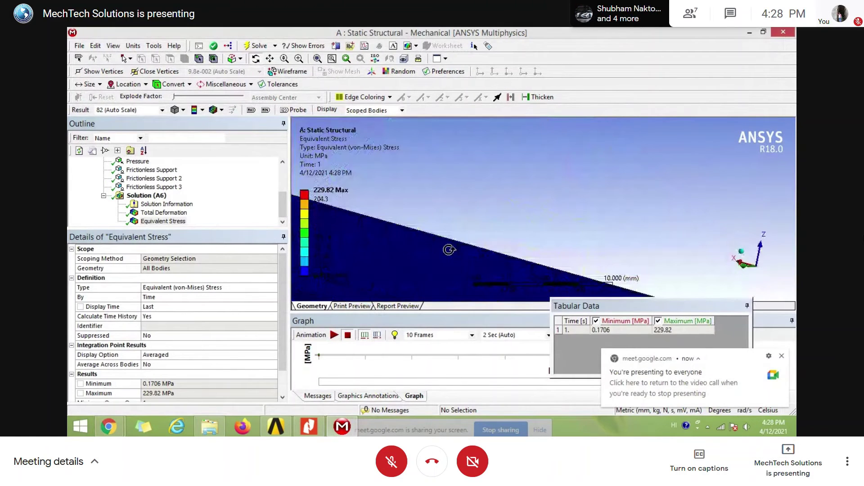
middle_drag(449, 249, 565, 264)
Display the Total Deformation result with the deformation scaling set to 1.0 (True Scale)
key(Up)
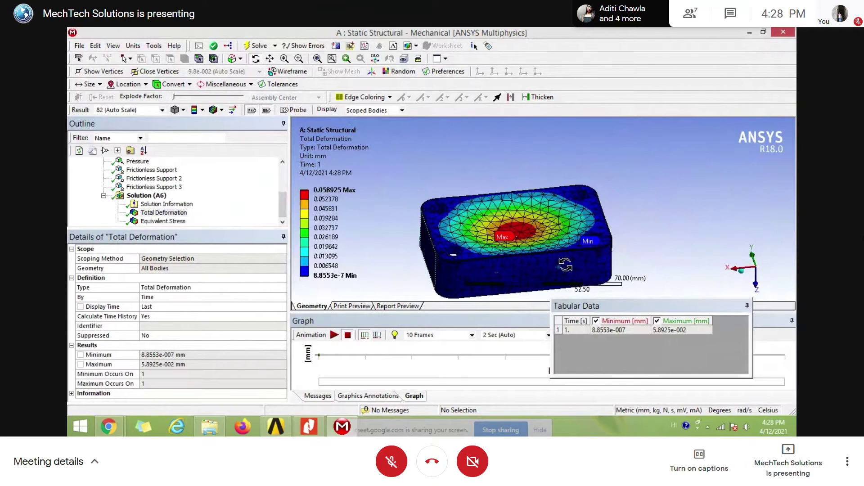
scroll(565, 265, up, 3)
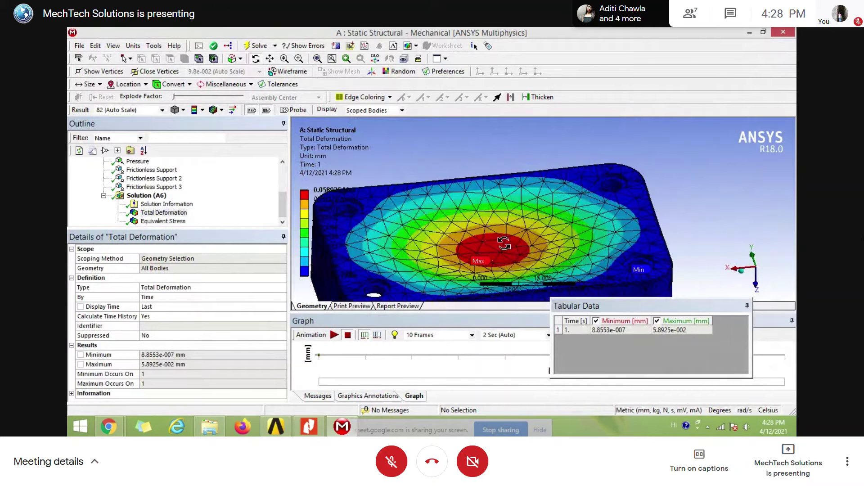
click(162, 110)
click(115, 126)
drag(450, 212, 455, 270)
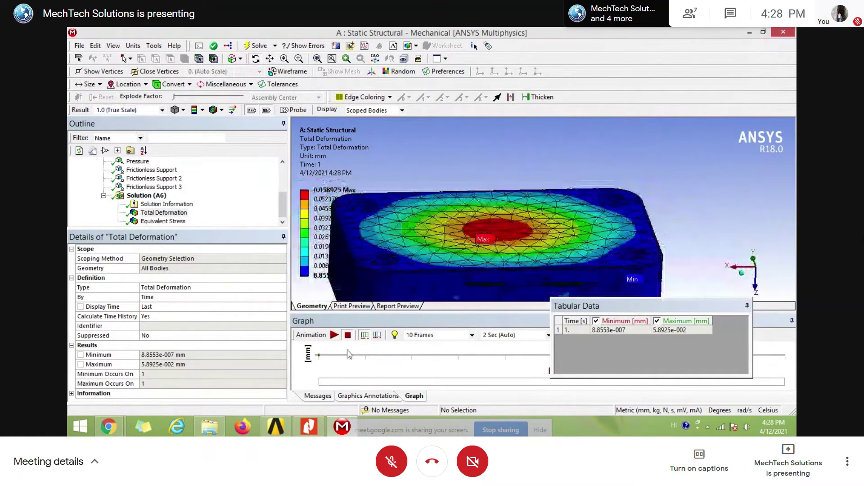
Animate the Total Deformation result and set its deformation scaling to 82 (Auto Scale)
click(334, 334)
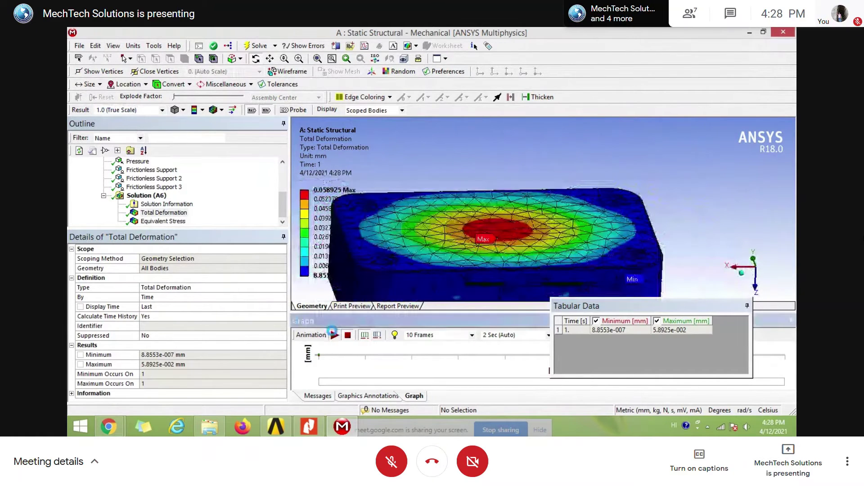
click(115, 110)
click(117, 110)
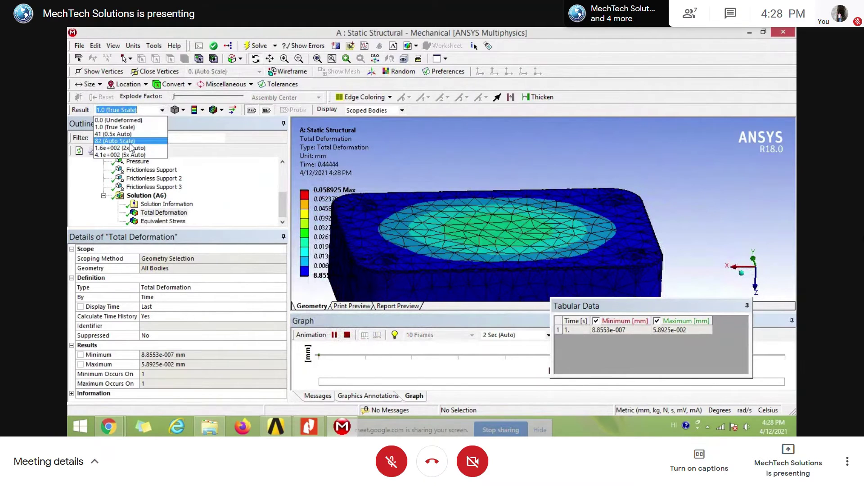
click(131, 142)
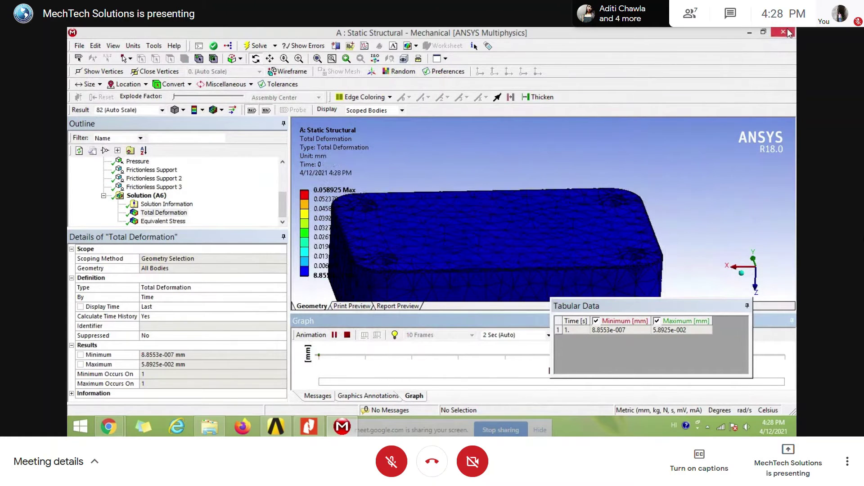
Switch from Mechanical to the linear static folder, open 302.pdf and read the Contact Control workshop's problem statement
click(750, 33)
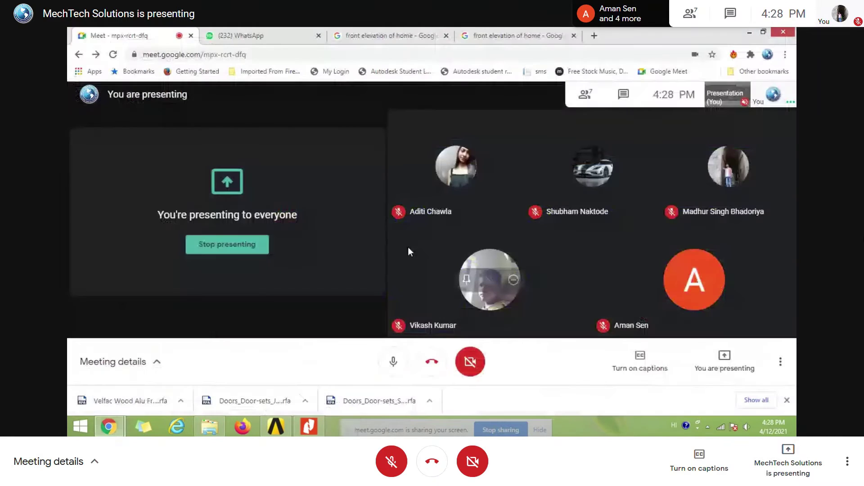
click(211, 429)
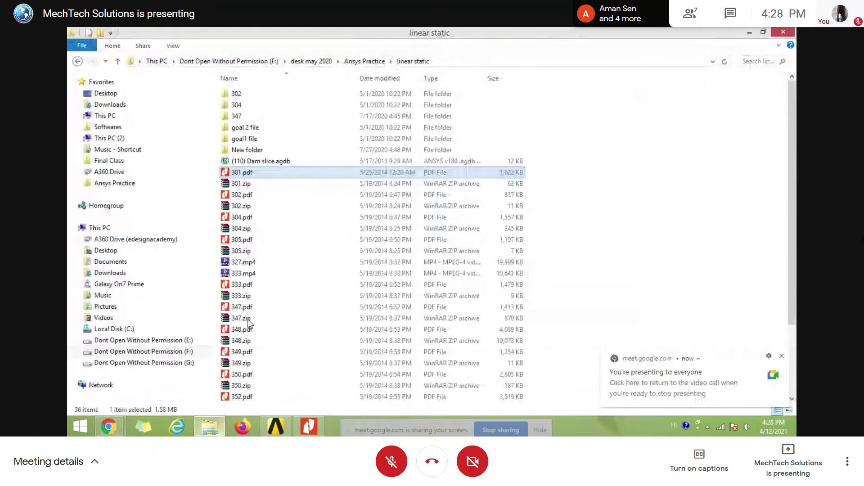
double_click(243, 195)
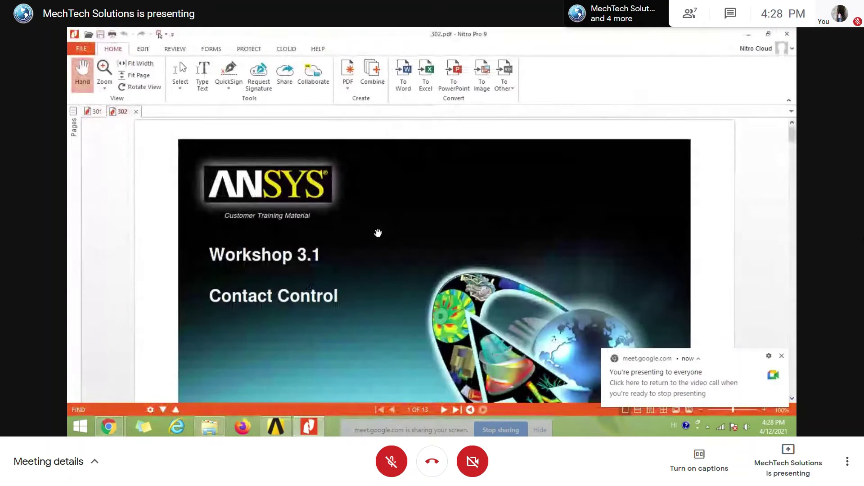
scroll(378, 233, down, 2)
scroll(378, 233, down, 5)
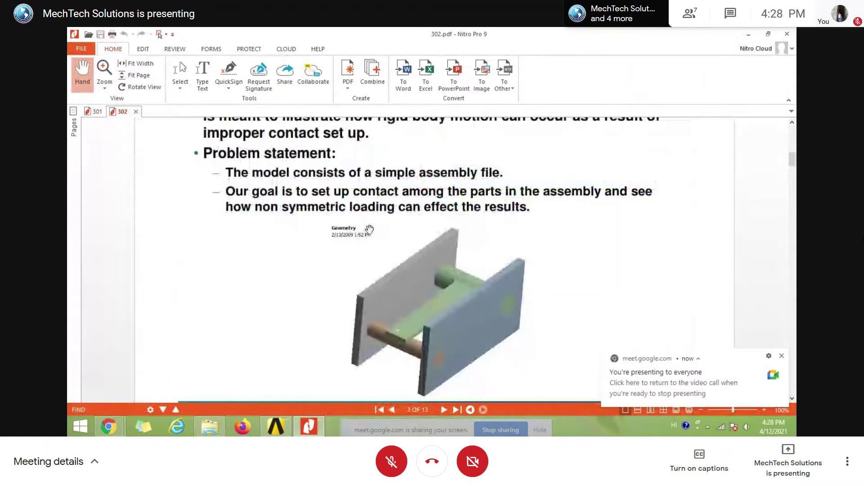
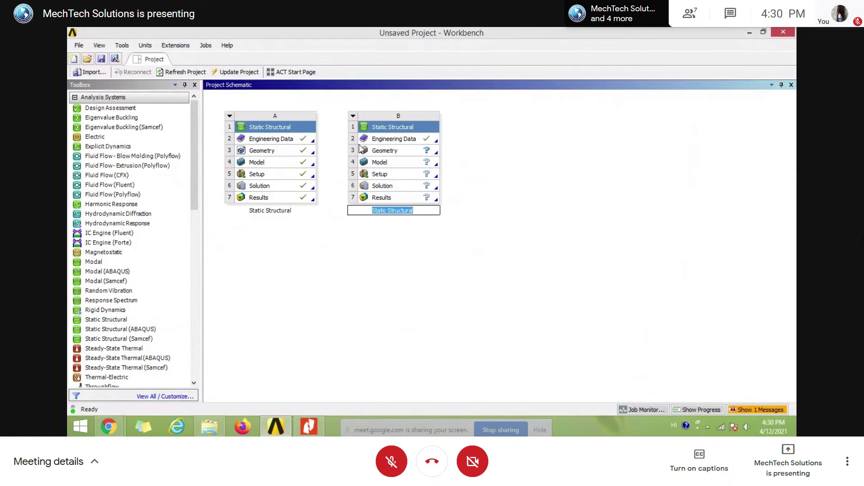
Import Contact_Arm.stp from the linear static folder as the geometry of the second Static Structural system
click(406, 154)
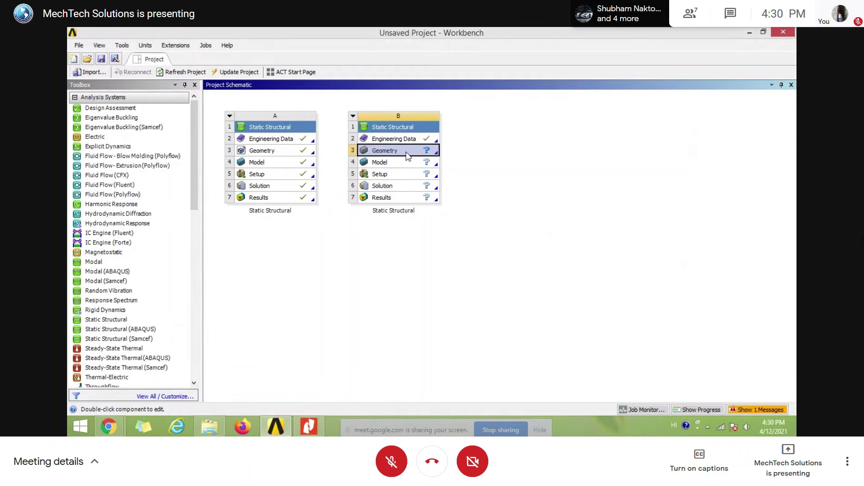
right_click(407, 155)
mouse_move(501, 183)
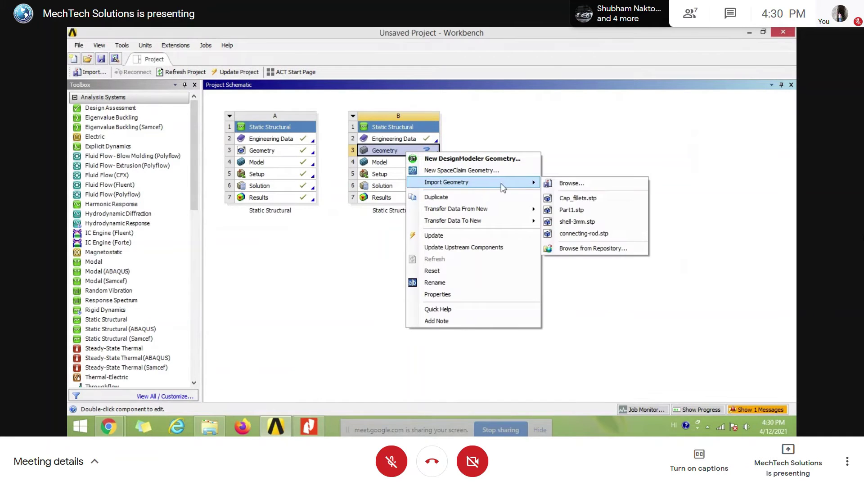
click(566, 184)
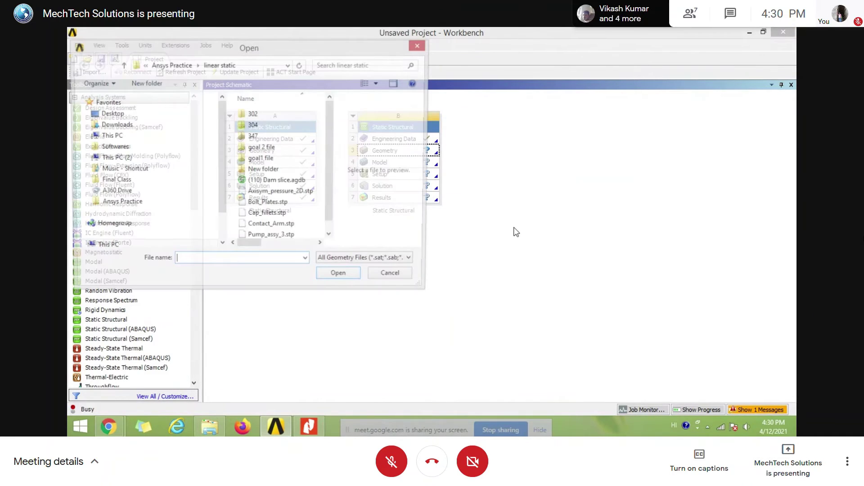
click(279, 226)
click(349, 279)
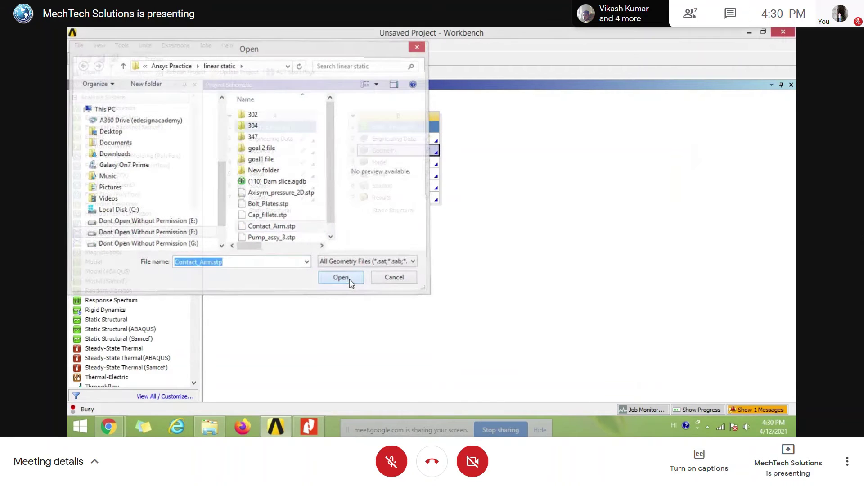
Open the second Static Structural system's model in Mechanical
double_click(393, 163)
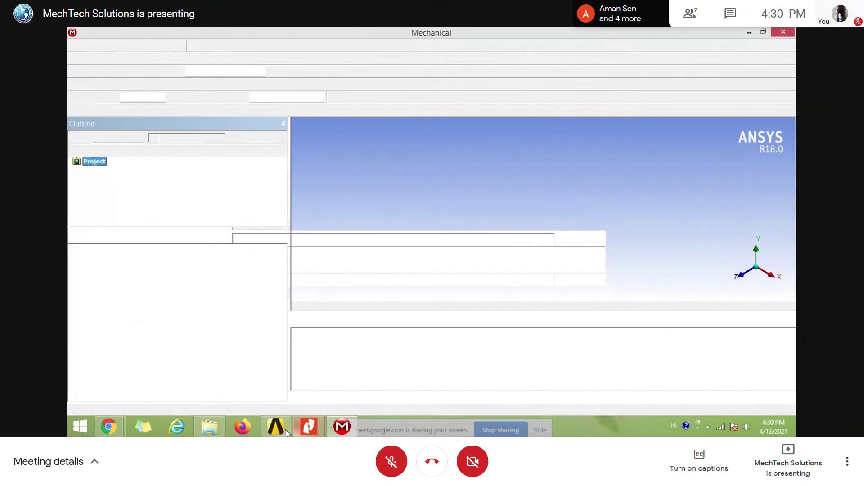
click(276, 427)
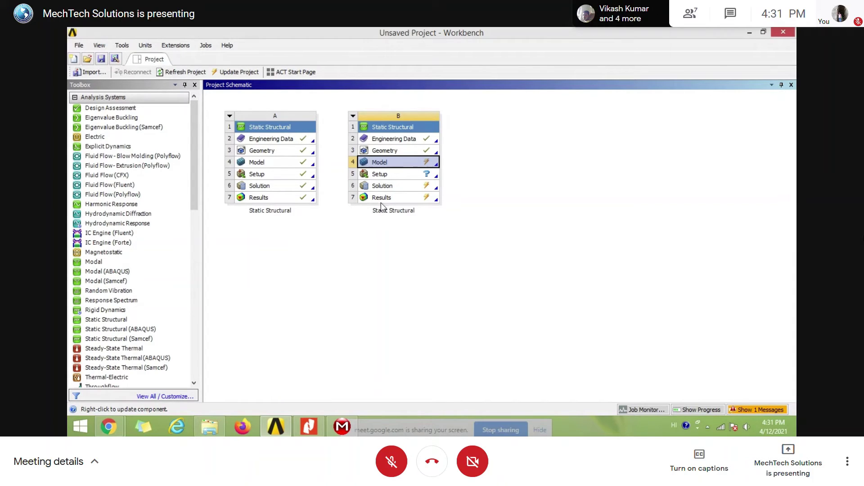
click(340, 430)
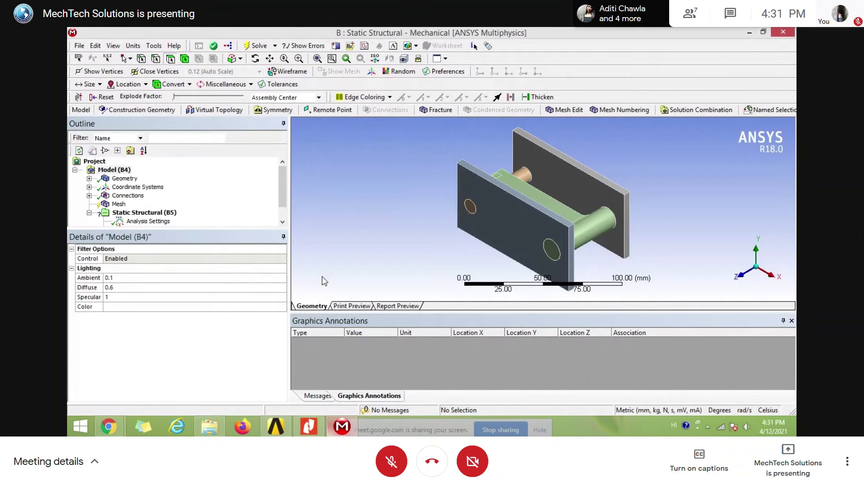
Add a Fixed Support to the matching narrow edge faces of the two side plates nearest the arm's large shaft
middle_drag(405, 261, 557, 234)
scroll(557, 233, up, 2)
middle_drag(479, 185, 552, 218)
scroll(498, 239, down, 2)
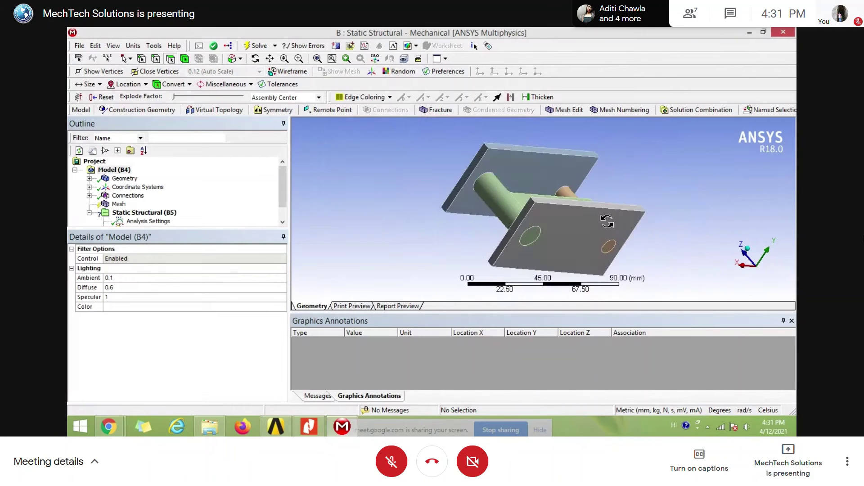
click(466, 177)
ctrl+click(508, 249)
middle_drag(508, 248, 576, 251)
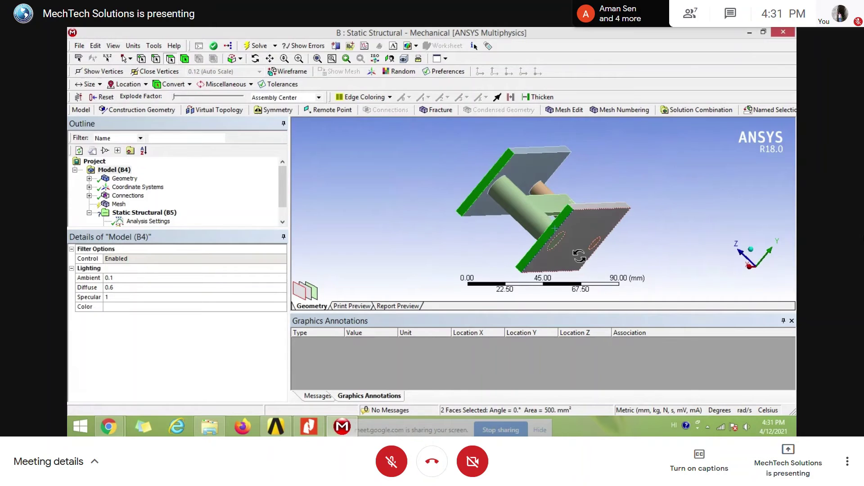
click(158, 215)
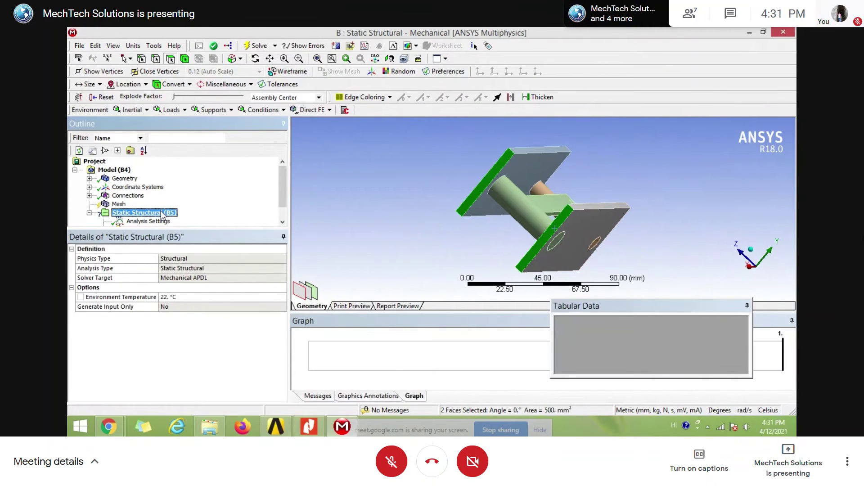
right_click(158, 215)
mouse_move(263, 222)
click(303, 329)
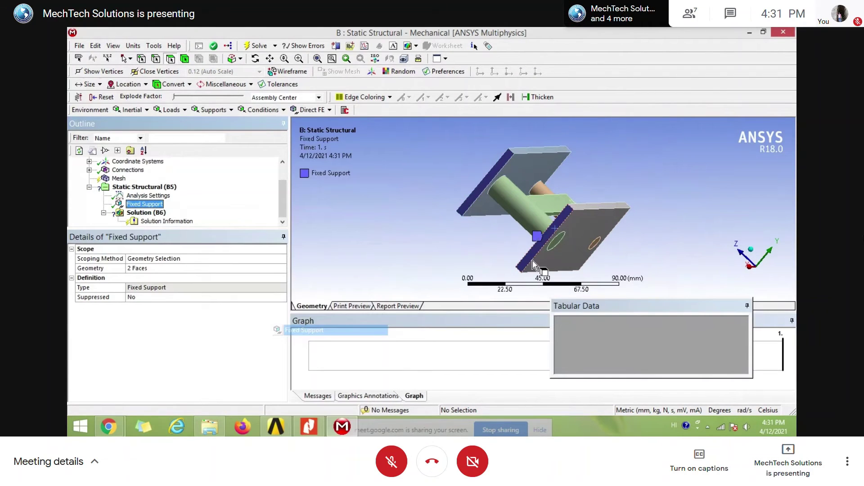
middle_drag(534, 265, 522, 168)
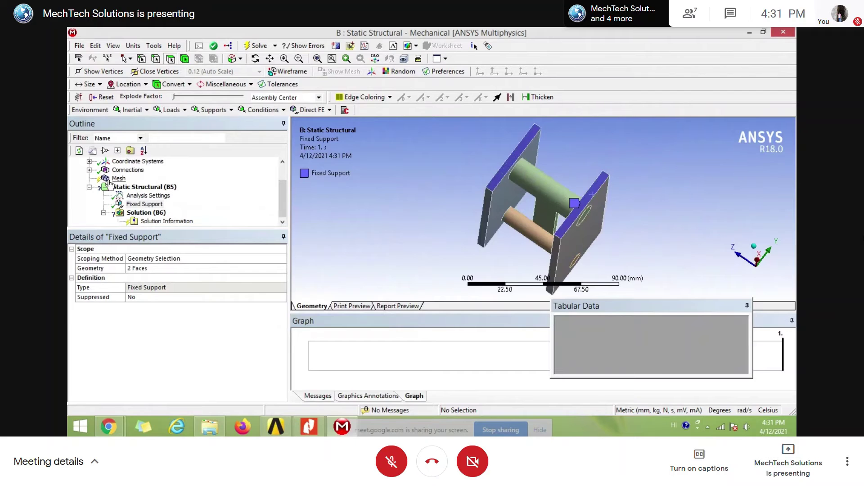
Switch to 302.pdf in Nitro Pro and read the workshop's instructions for the fixed support and the ArmShaft force load
click(306, 431)
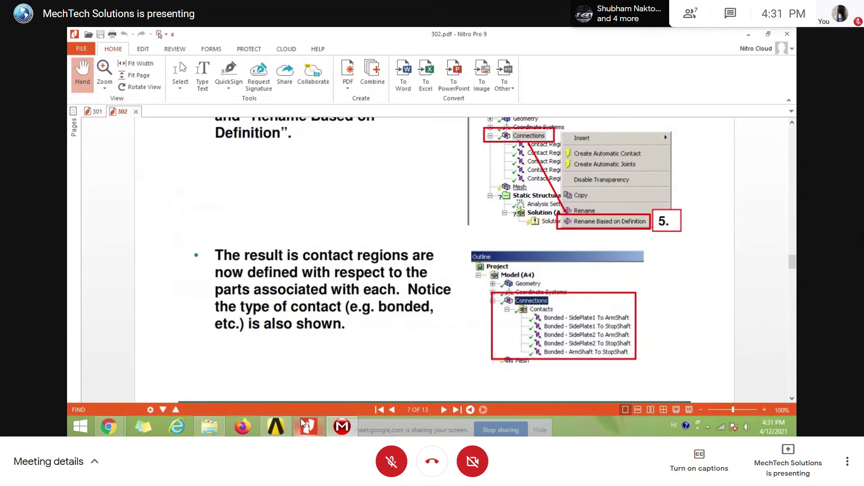
scroll(385, 270, down, 10)
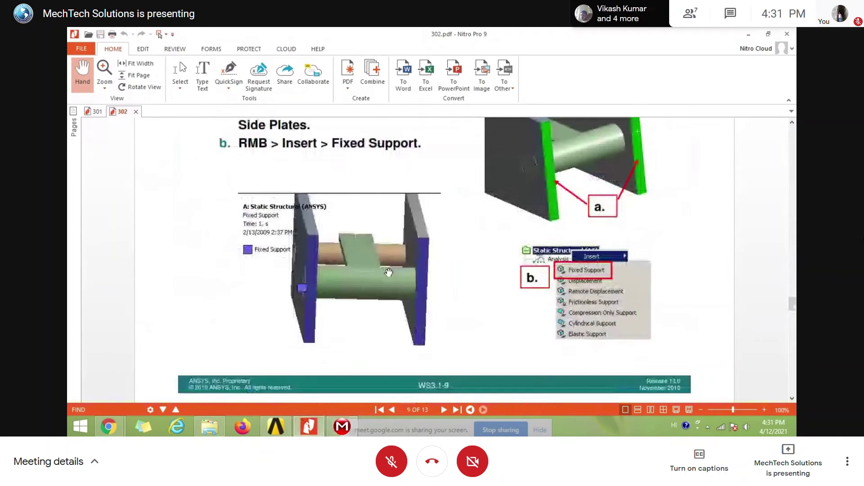
scroll(430, 259, down, 5)
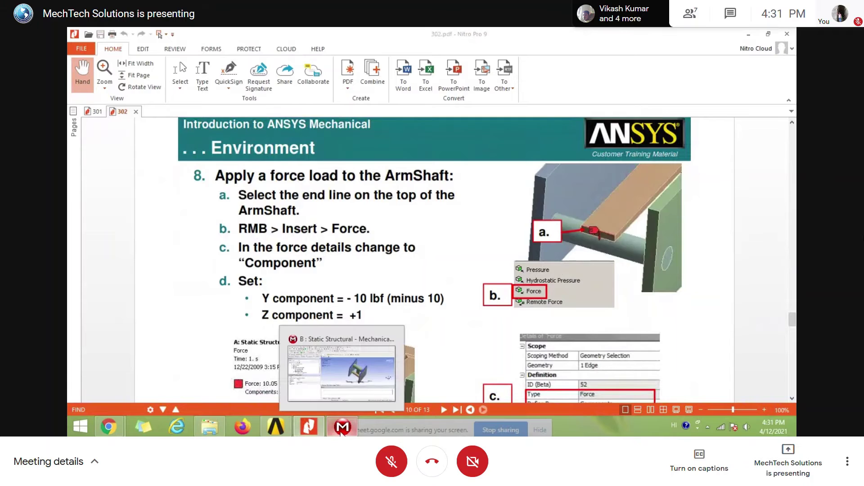
Back in Mechanical, insert a Force on the small rectangular face atop the arm's free end and define it by Components
click(342, 427)
scroll(406, 225, up, 5)
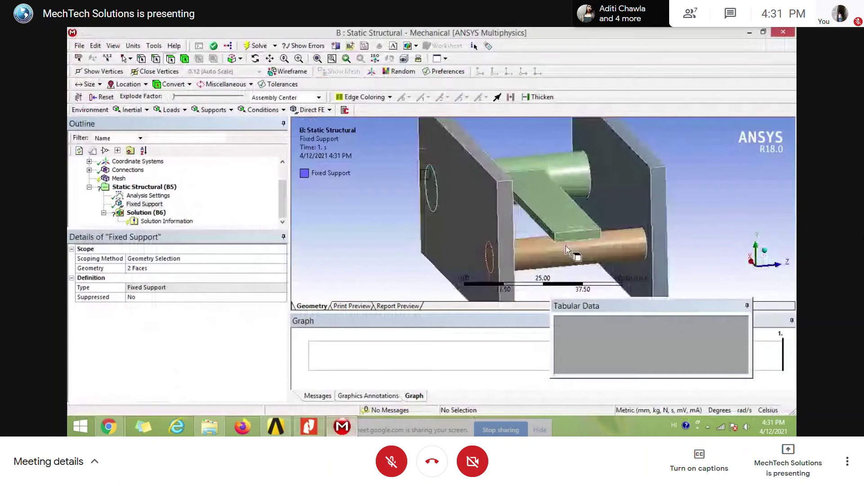
middle_drag(540, 232, 525, 243)
scroll(580, 235, up, 2)
click(522, 183)
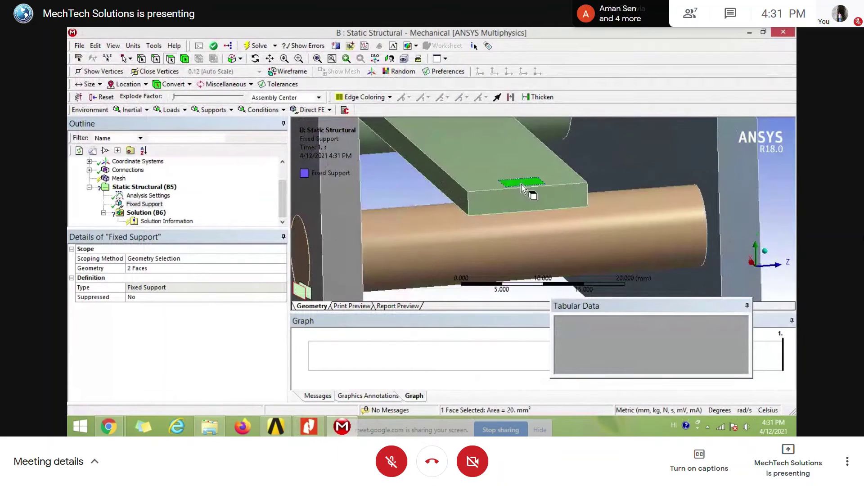
right_click(174, 188)
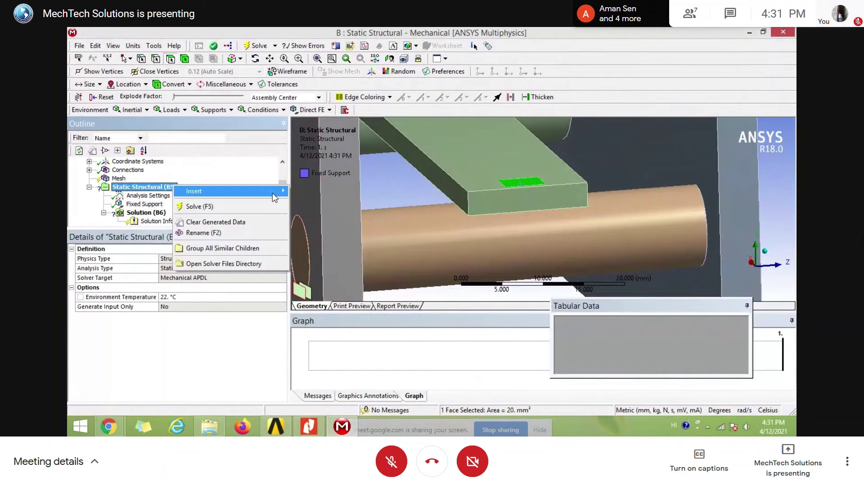
mouse_move(274, 197)
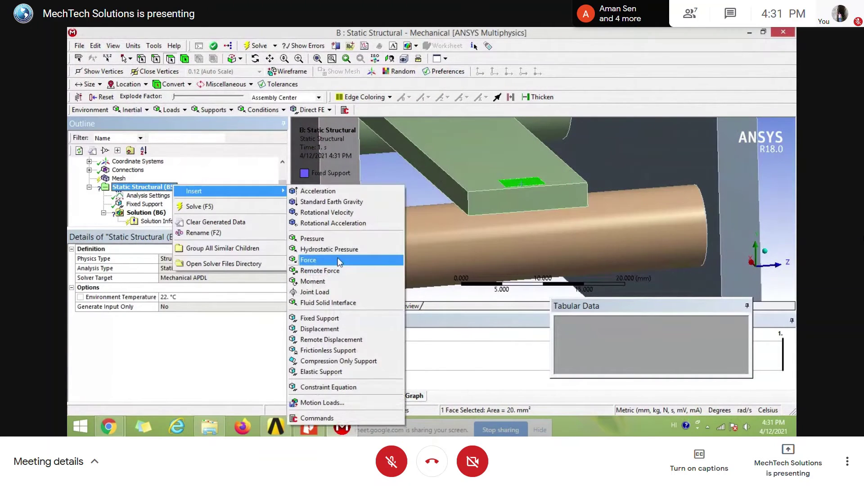
click(338, 262)
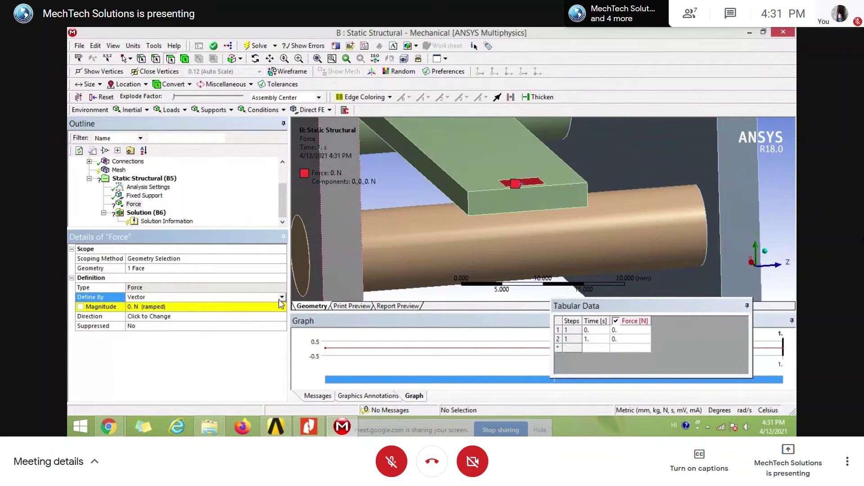
click(281, 298)
click(187, 317)
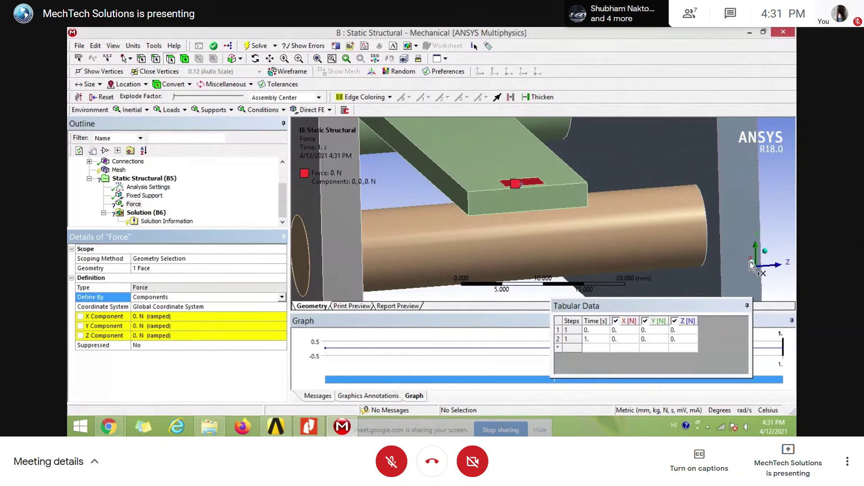
Check the global axis directions on the model and the required force components in 302.pdf
mouse_move(651, 234)
middle_down()
mouse_move(643, 238)
mouse_move(651, 243)
middle_up()
scroll(652, 243, down, 2)
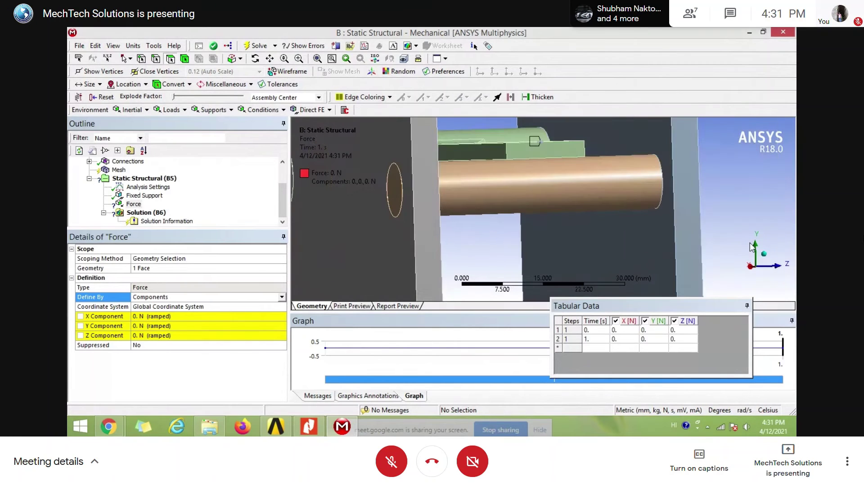
click(316, 426)
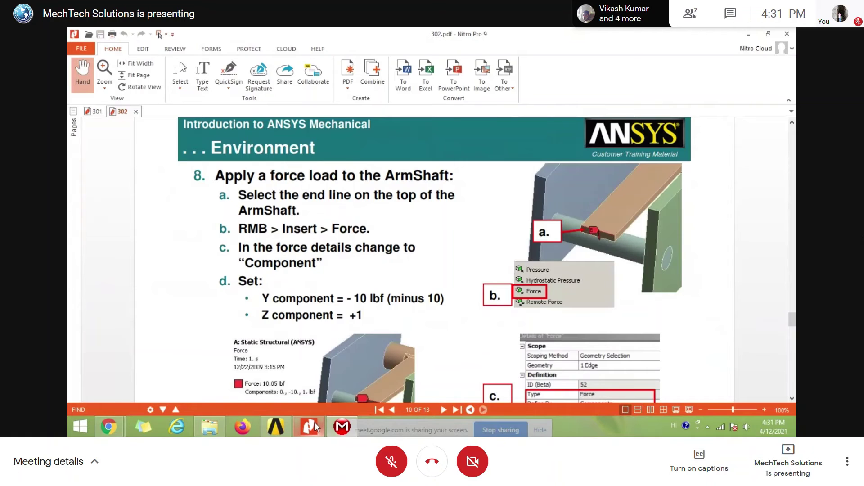
click(315, 423)
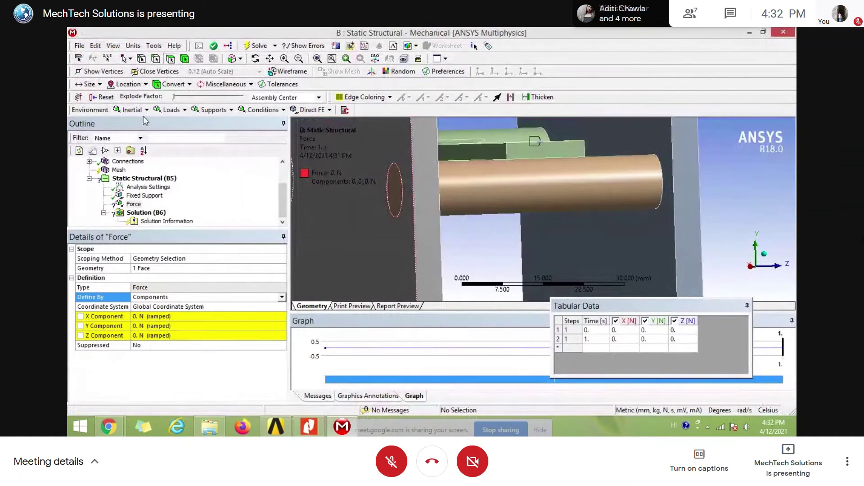
Switch the units to U.S. Customary (ft, lbm, lbf, °F, s, V, A) and set the force's Y component to -10 lbf and Z component to 1 lbf
click(134, 45)
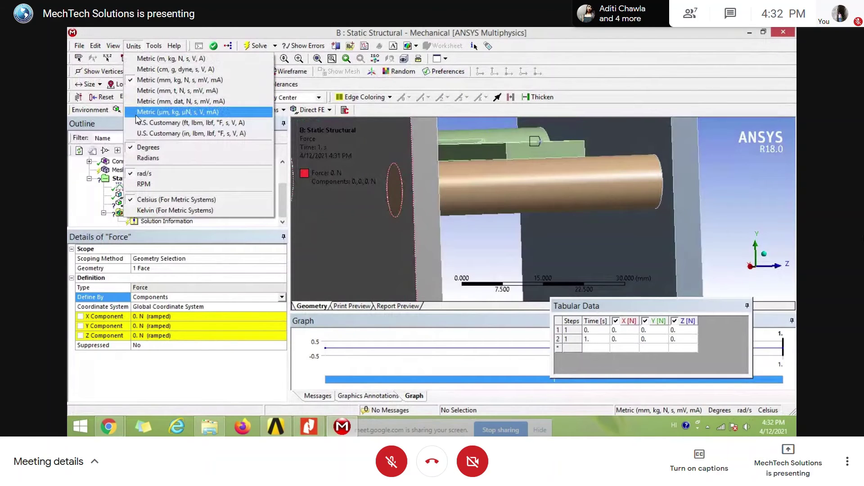
click(218, 123)
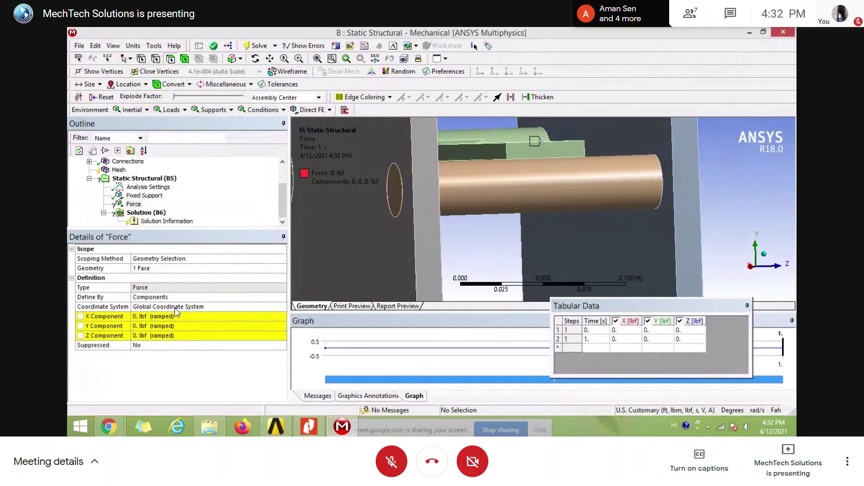
click(189, 325)
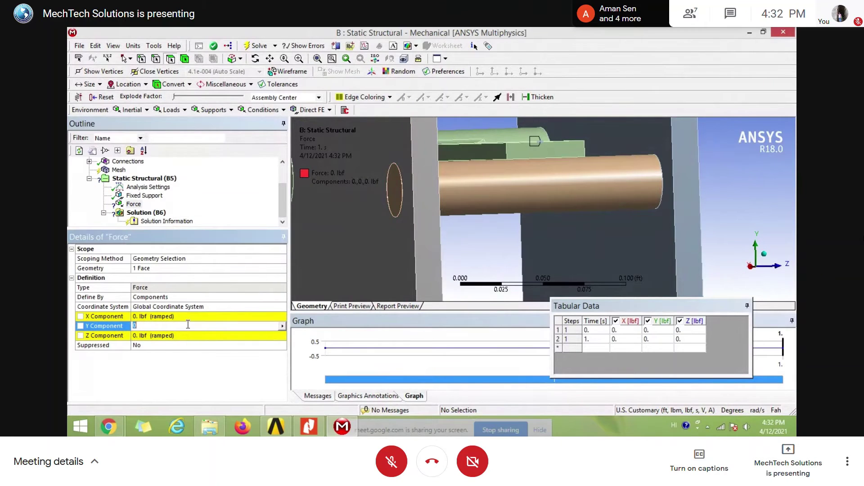
text(-10)
key(Return)
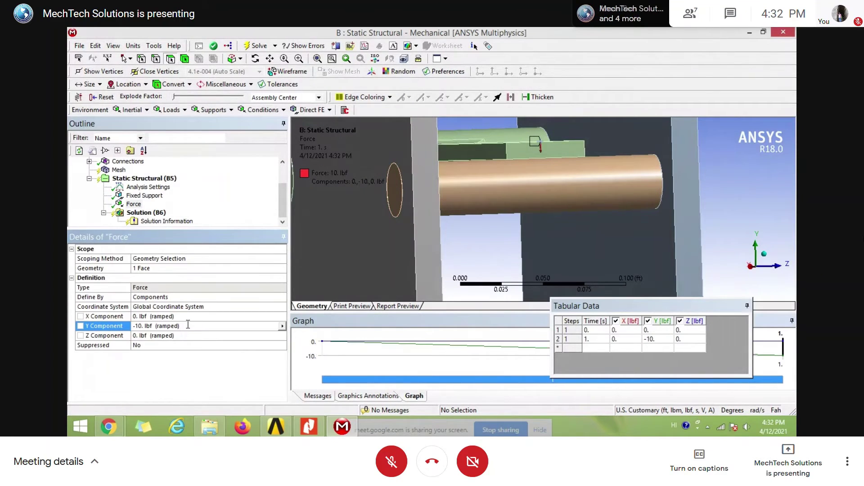
click(187, 335)
text(1)
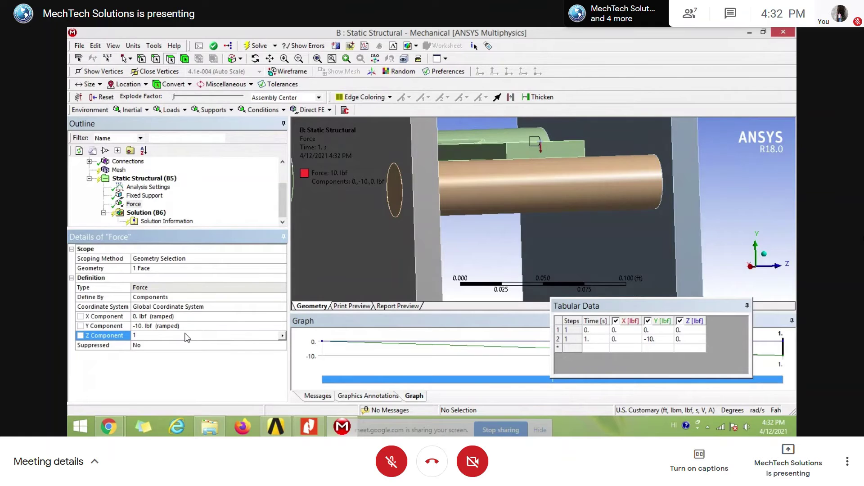
key(Return)
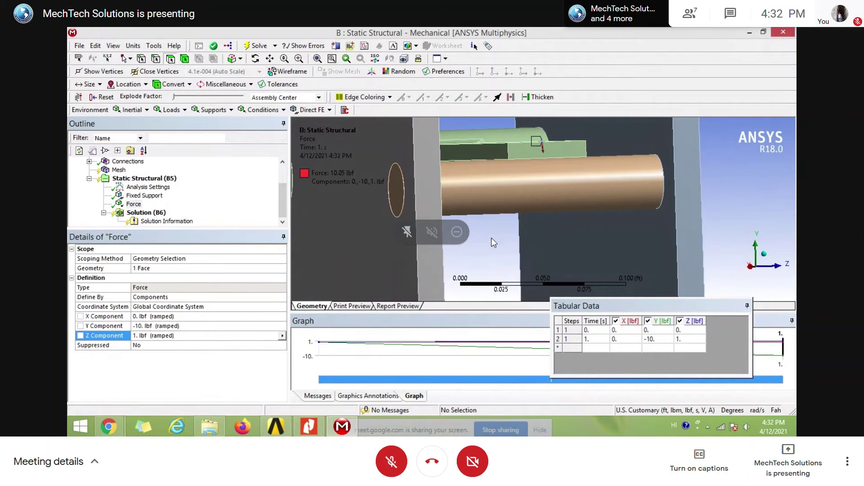
Inspect the force's location and direction on the arm's free end from several sides of the assembly
scroll(493, 243, down, 3)
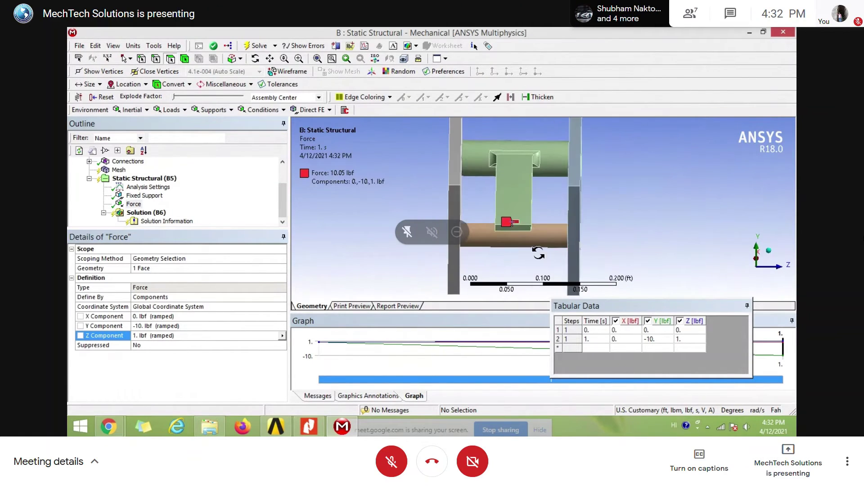
middle_drag(539, 253, 522, 194)
click(504, 188)
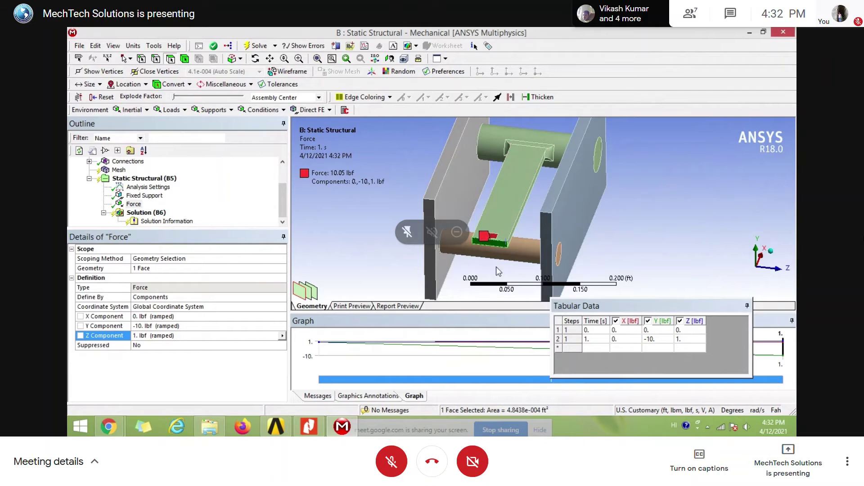
middle_drag(506, 261, 481, 202)
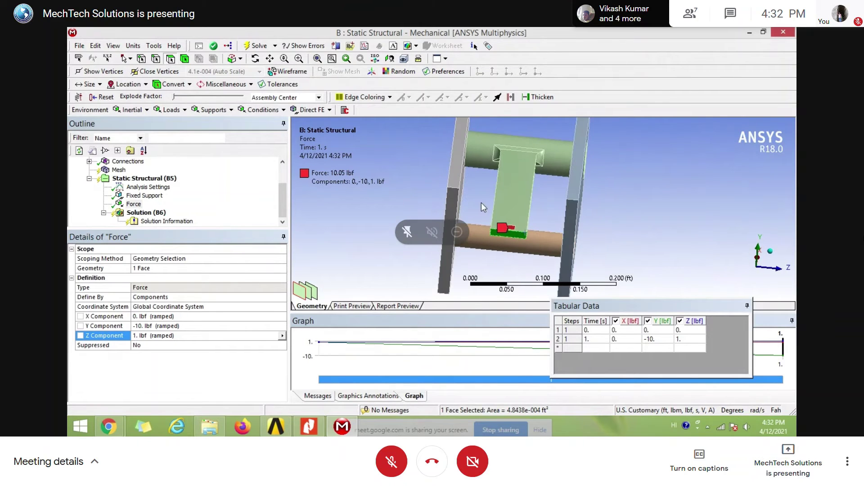
middle_drag(725, 220, 500, 198)
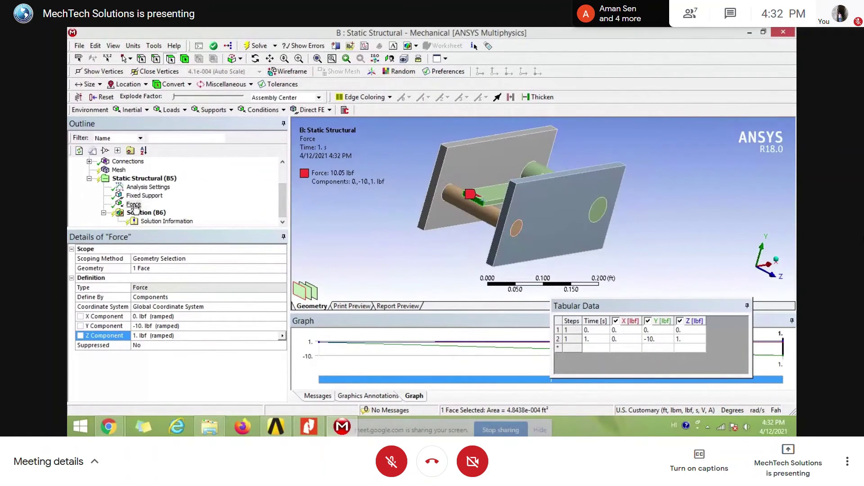
middle_drag(425, 243, 418, 204)
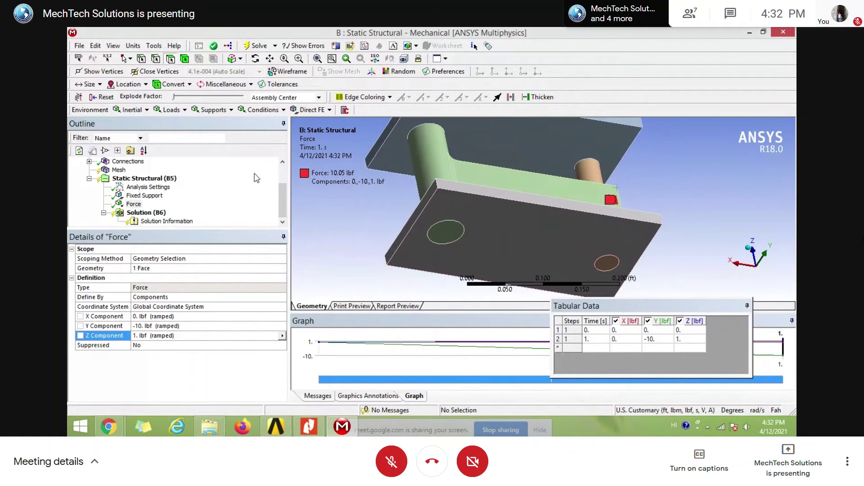
Rename all five automatically detected contact regions under Connections based on their definition
drag(286, 204, 286, 191)
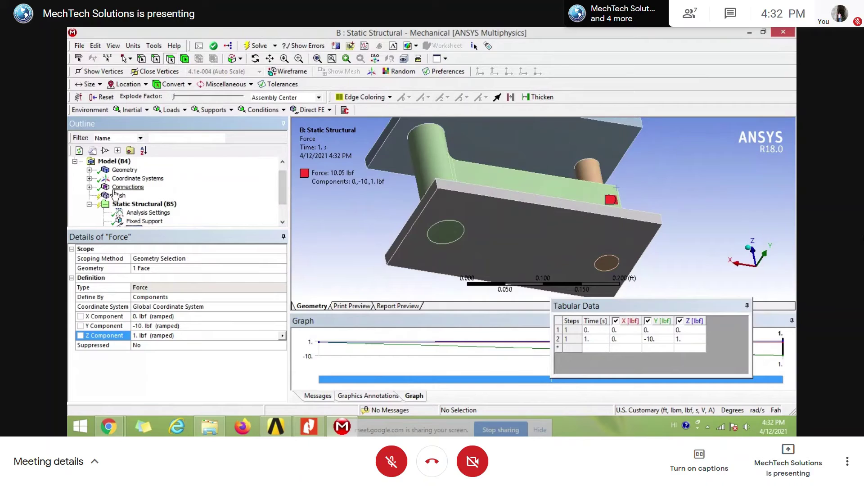
click(89, 187)
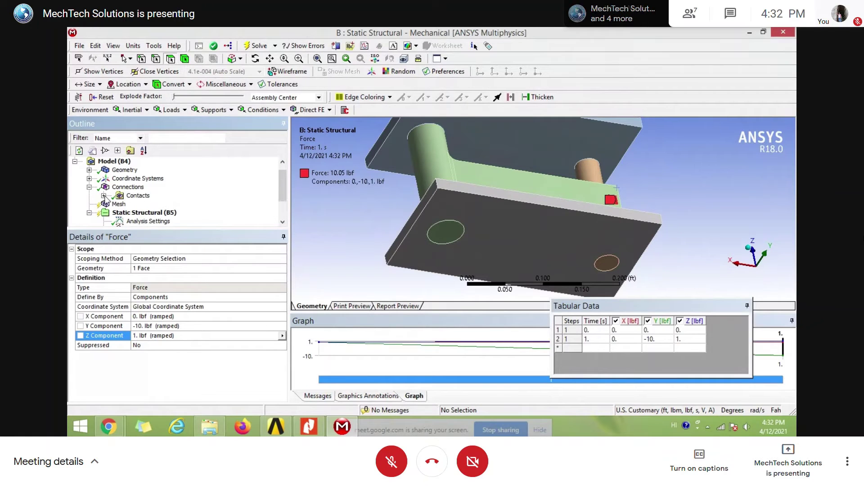
click(103, 195)
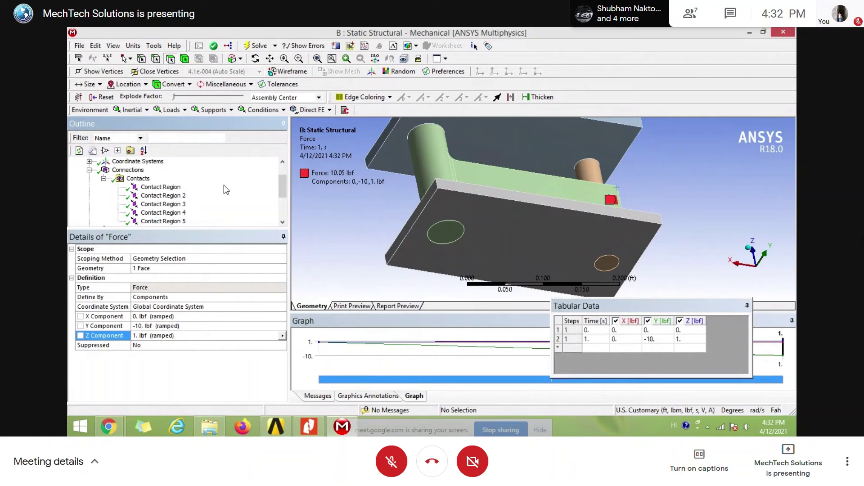
drag(282, 182, 282, 188)
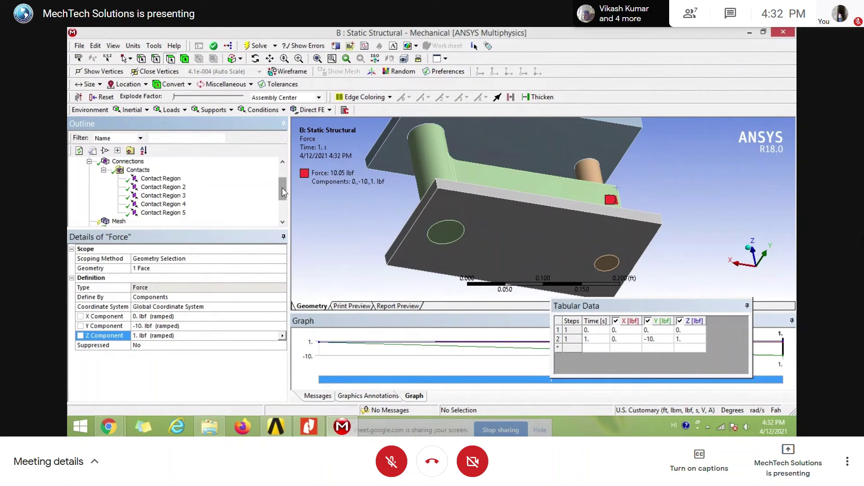
click(162, 178)
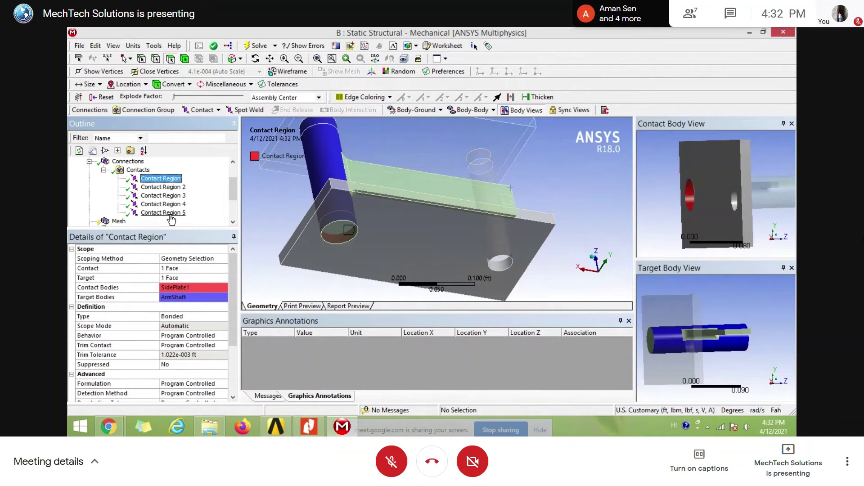
shift+click(171, 217)
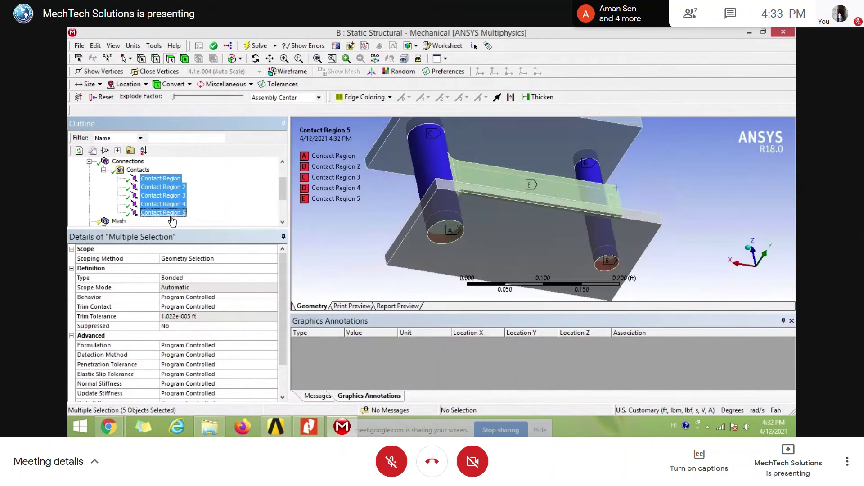
right_click(174, 216)
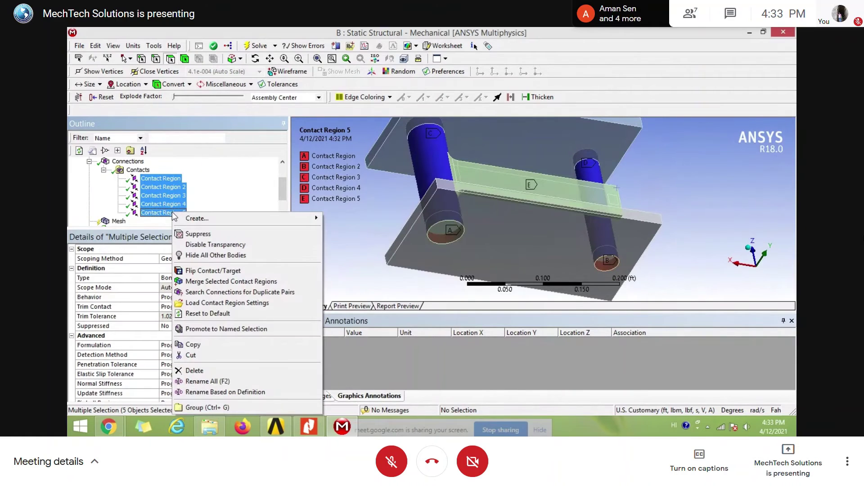
click(206, 392)
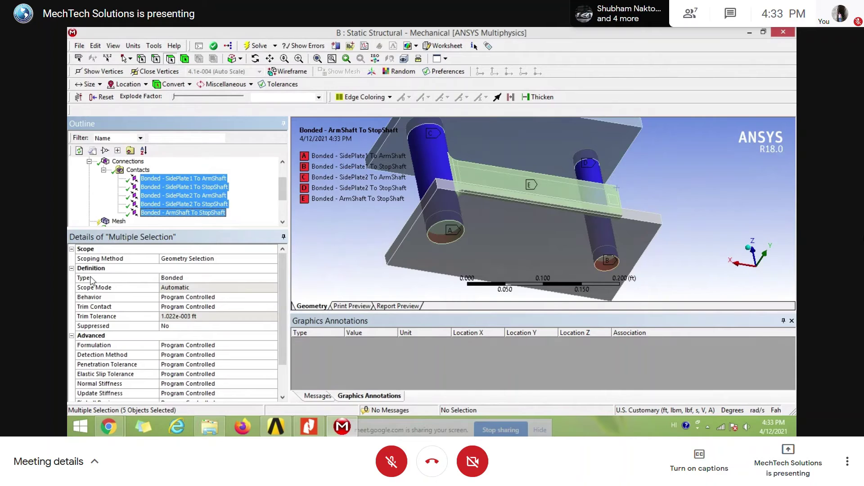
Review the contact type and the contact and target bodies of the side plate, ArmShaft and StopShaft pairs on the model
click(180, 278)
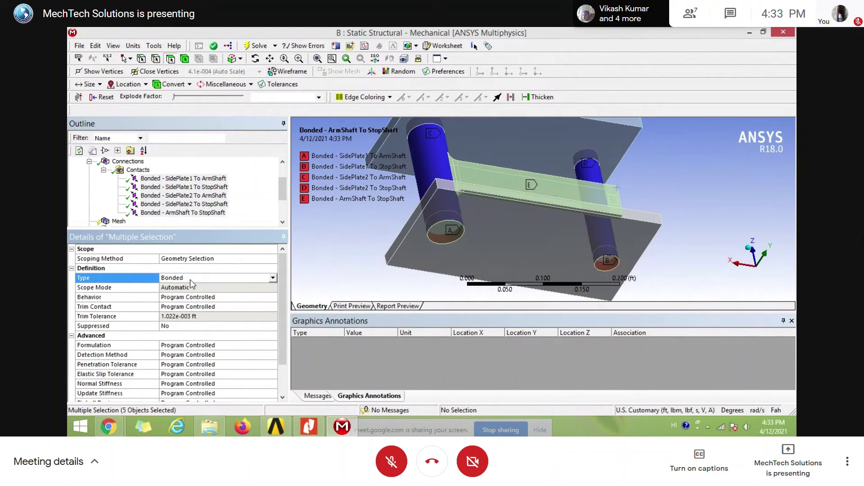
click(171, 179)
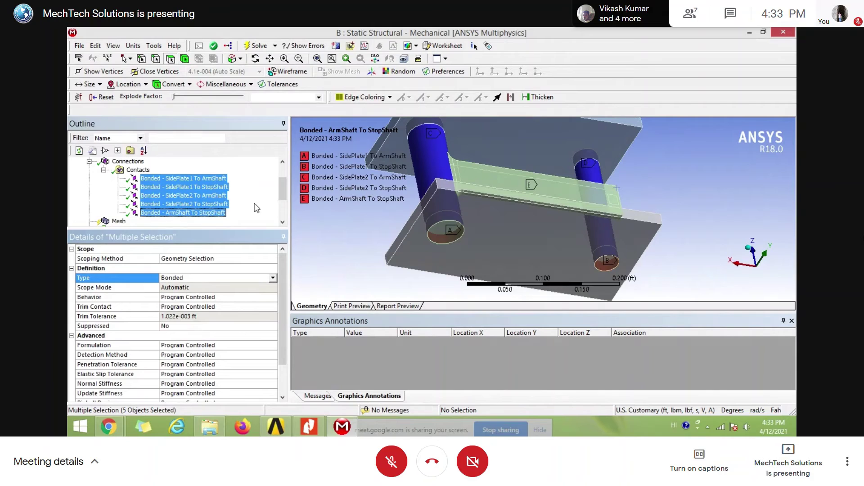
click(171, 179)
drag(294, 198, 279, 202)
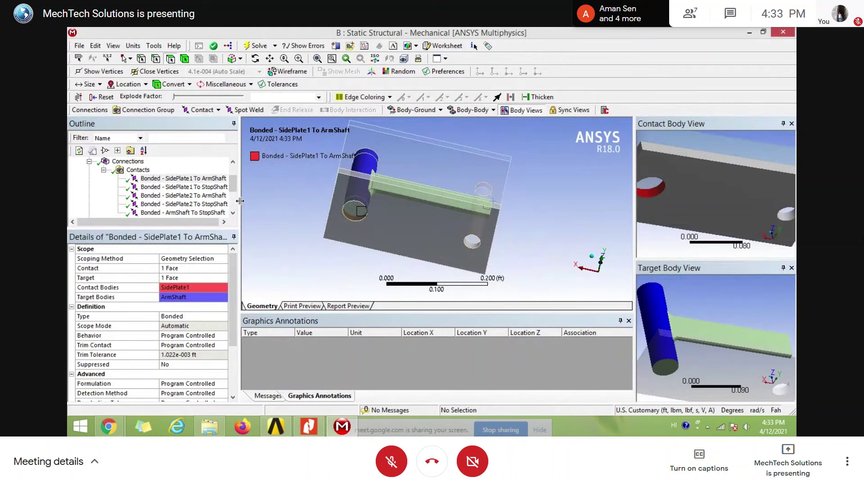
drag(239, 202, 263, 201)
click(184, 195)
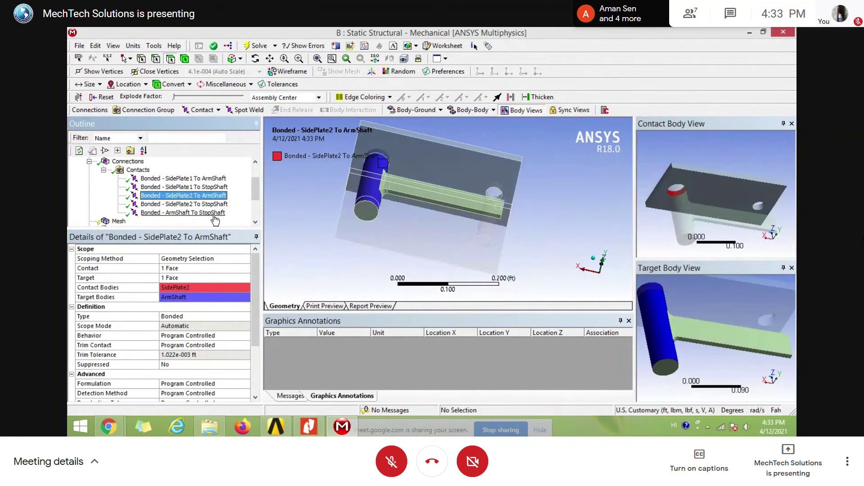
click(174, 214)
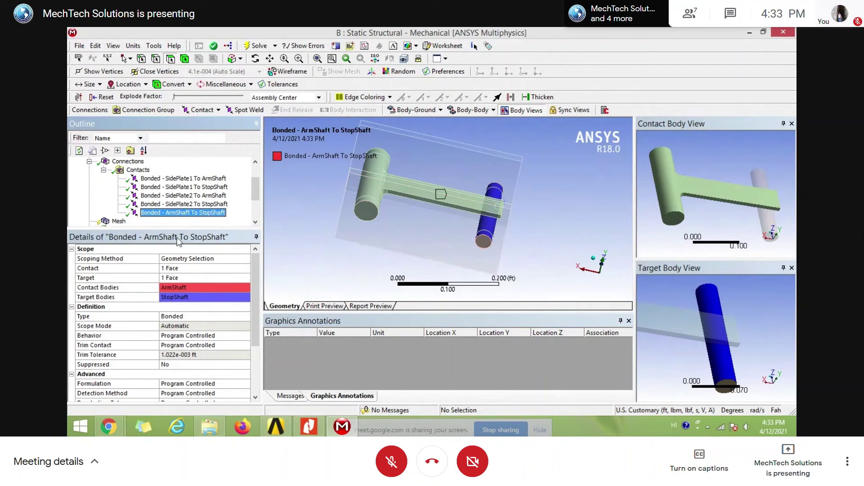
click(200, 197)
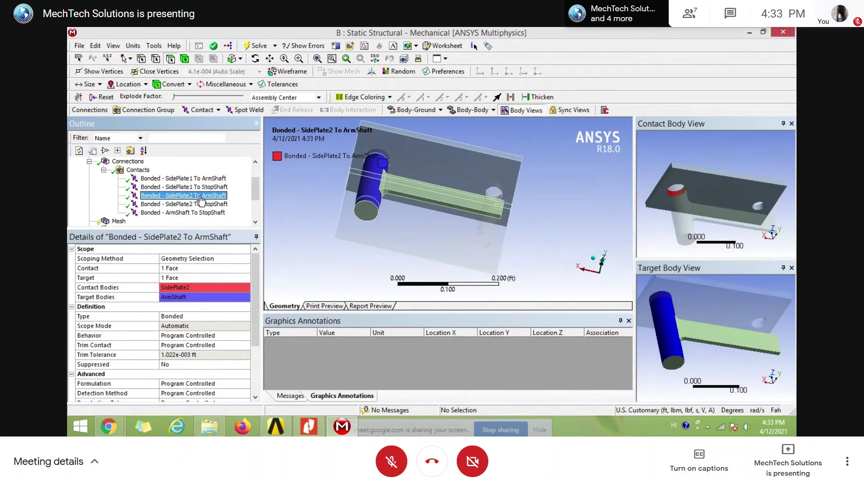
middle_drag(405, 225, 645, 316)
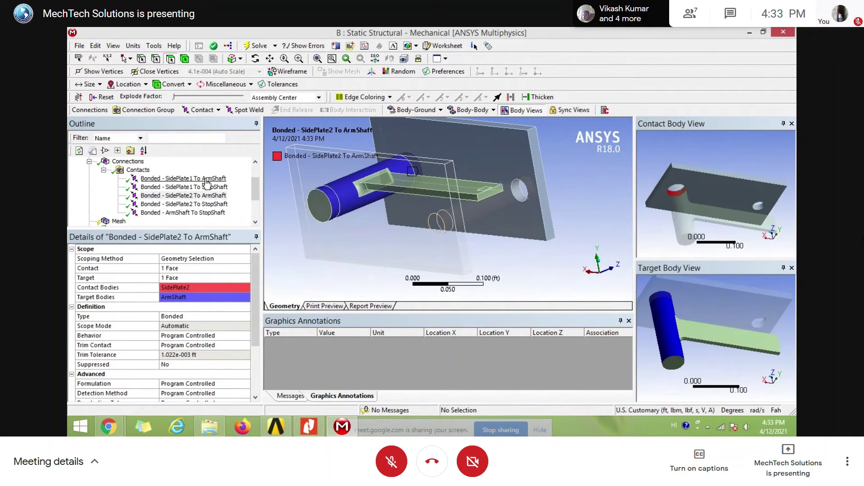
click(171, 178)
middle_drag(409, 210, 460, 247)
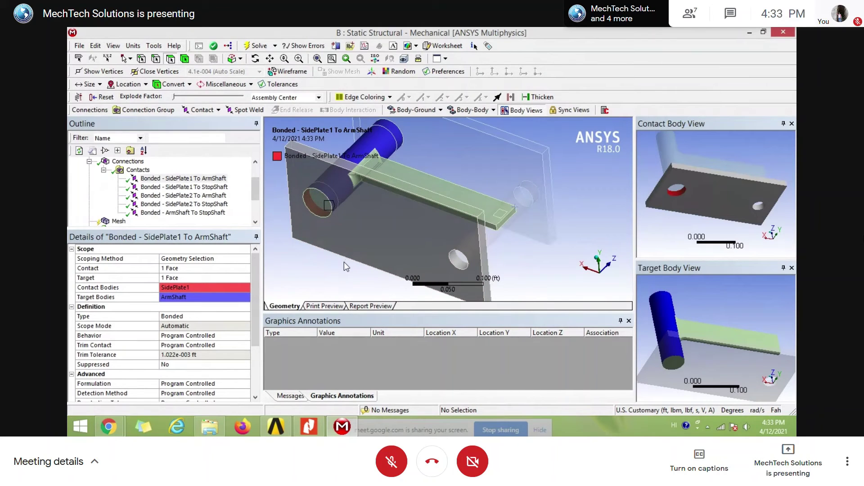
click(383, 161)
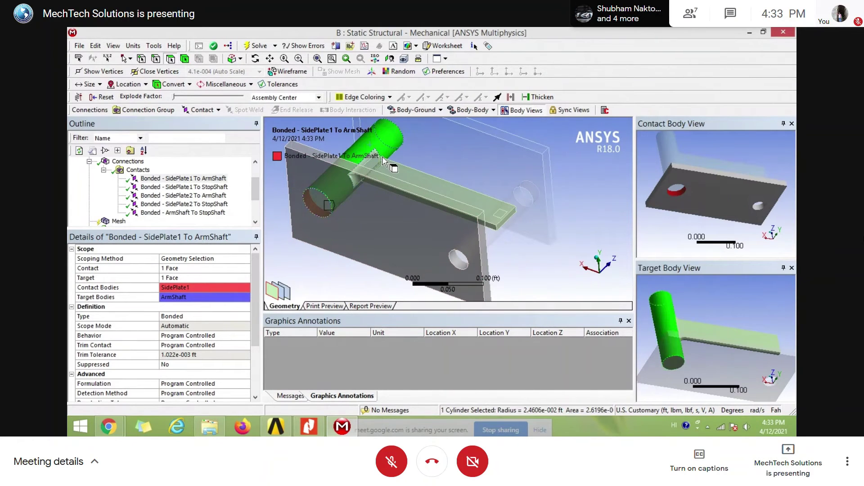
Set the contact type to No Separation for the SidePlate1–ArmShaft, SidePlate2–ArmShaft and ArmShaft–StopShaft contacts
click(183, 178)
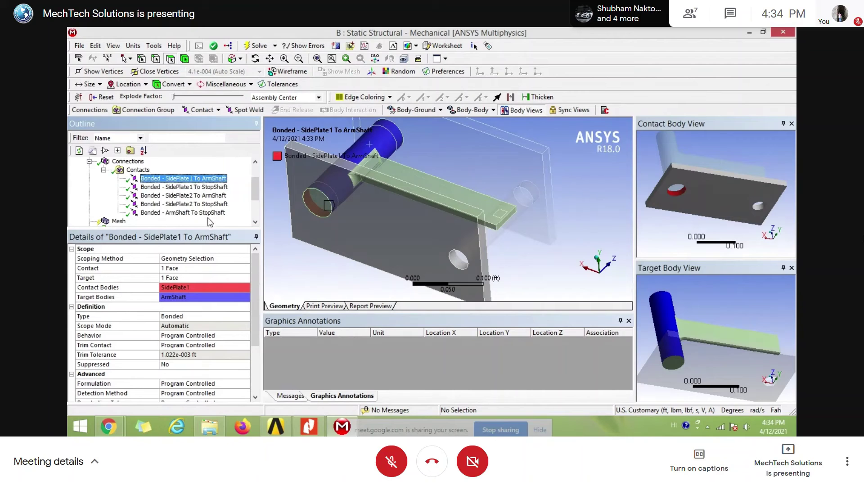
ctrl+click(198, 195)
ctrl+click(212, 212)
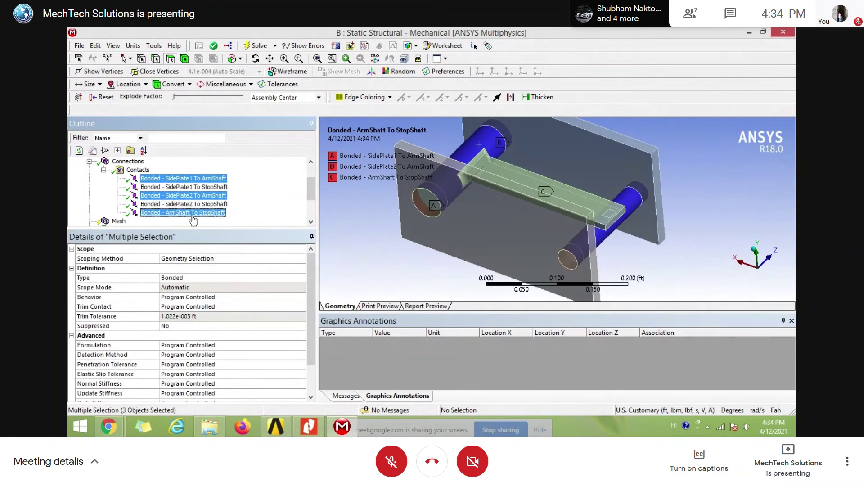
click(223, 278)
click(300, 278)
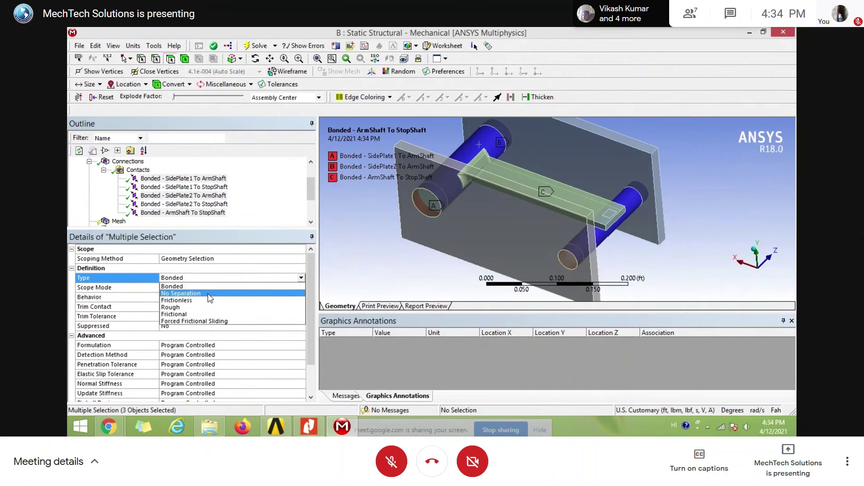
click(208, 294)
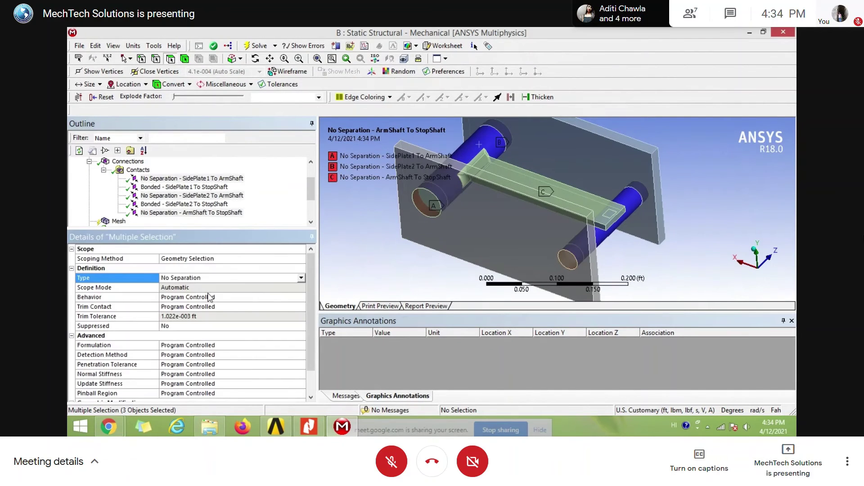
Examine the No Separation contact areas of the arm shaft up close on the model
middle_drag(414, 261, 441, 255)
scroll(527, 176, up, 5)
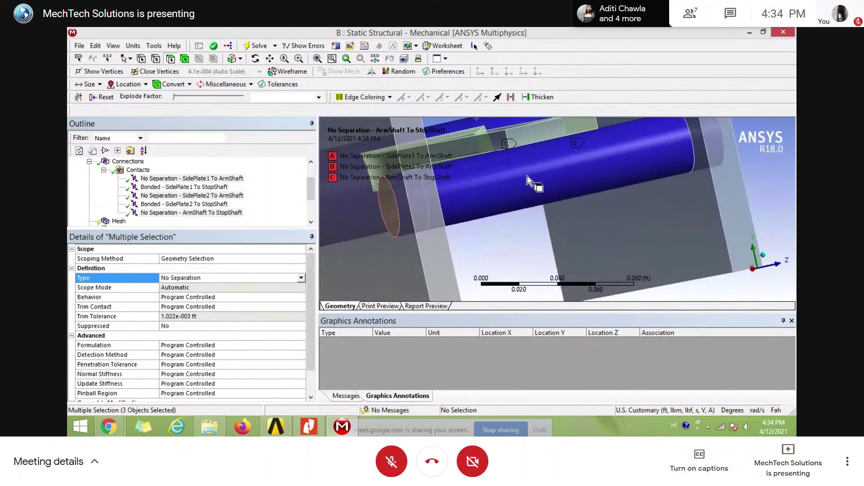
middle_drag(531, 205, 480, 242)
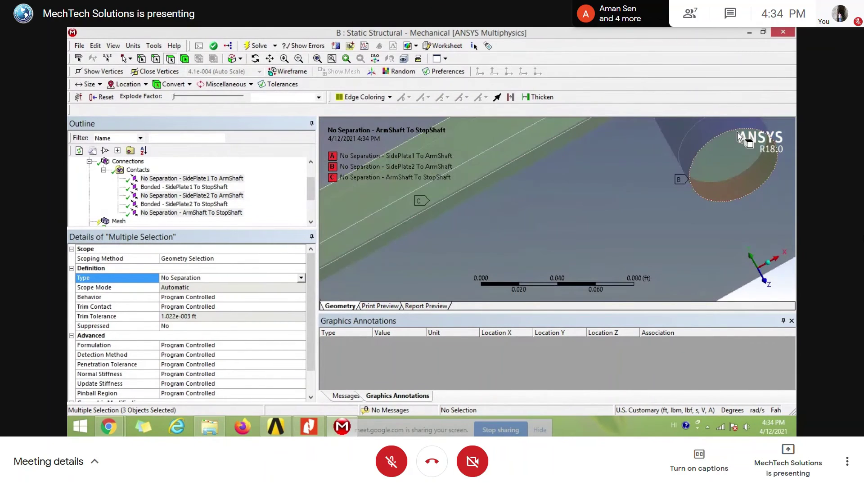
middle_drag(638, 218, 595, 219)
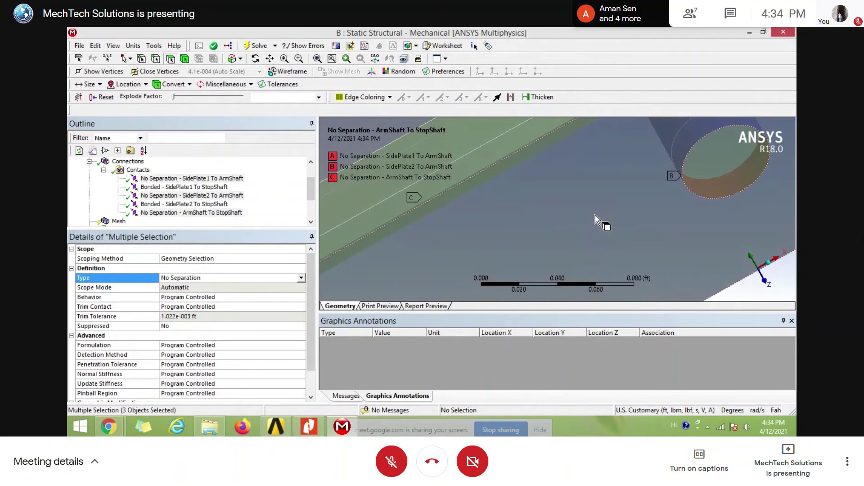
Add a Total Deformation result to the solution
scroll(595, 219, down, 5)
middle_drag(488, 208, 563, 180)
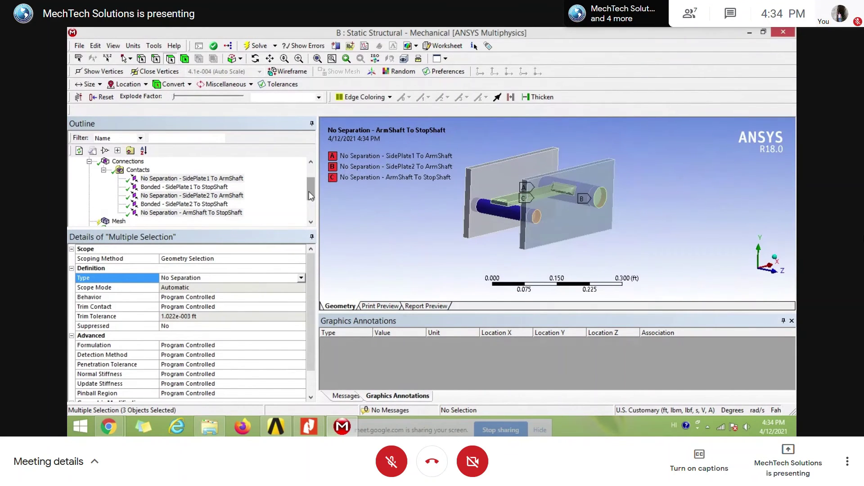
scroll(310, 195, down, 2)
right_click(147, 212)
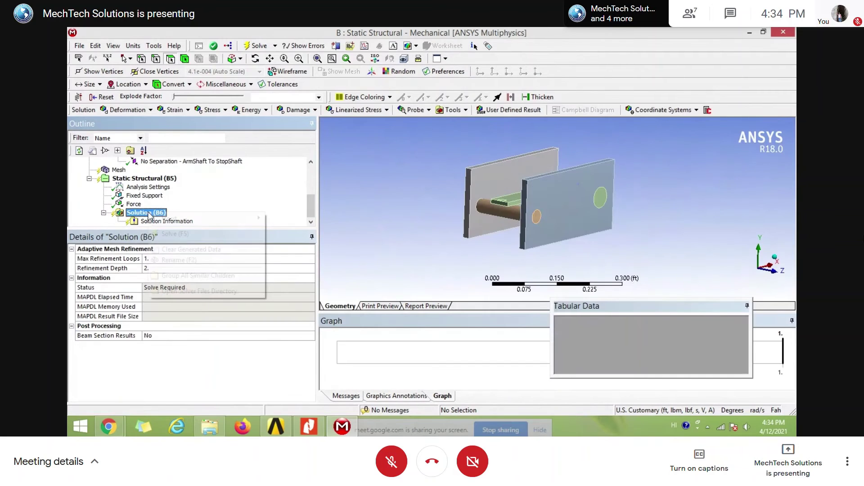
mouse_move(180, 219)
mouse_move(310, 229)
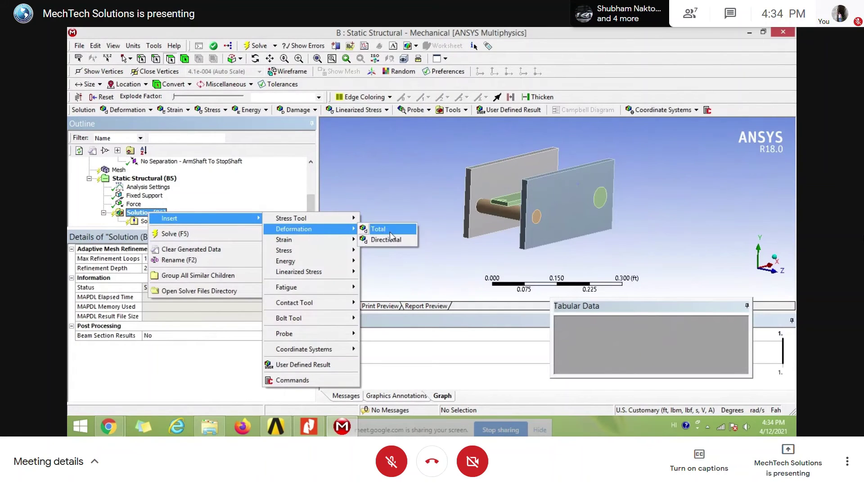
click(391, 232)
Add an Equivalent (von-Mises) Stress result, solve the analysis and select the single-element body warning in the solver messages
right_click(164, 205)
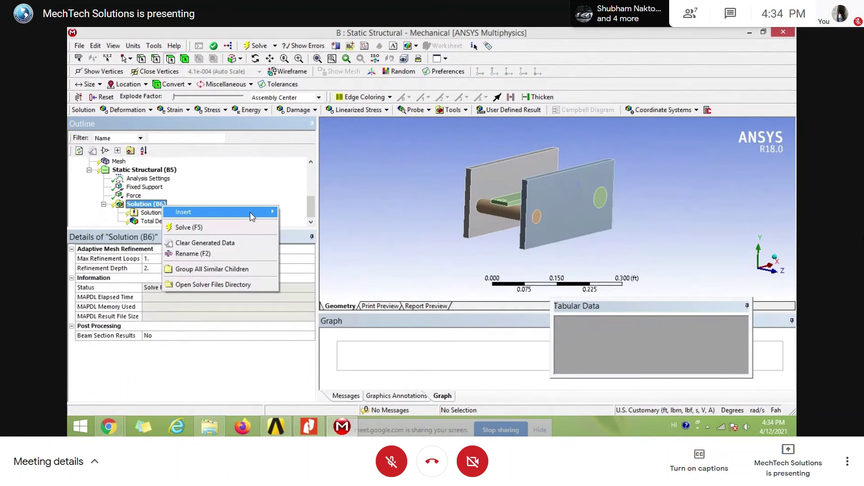
mouse_move(249, 212)
mouse_move(329, 241)
click(407, 243)
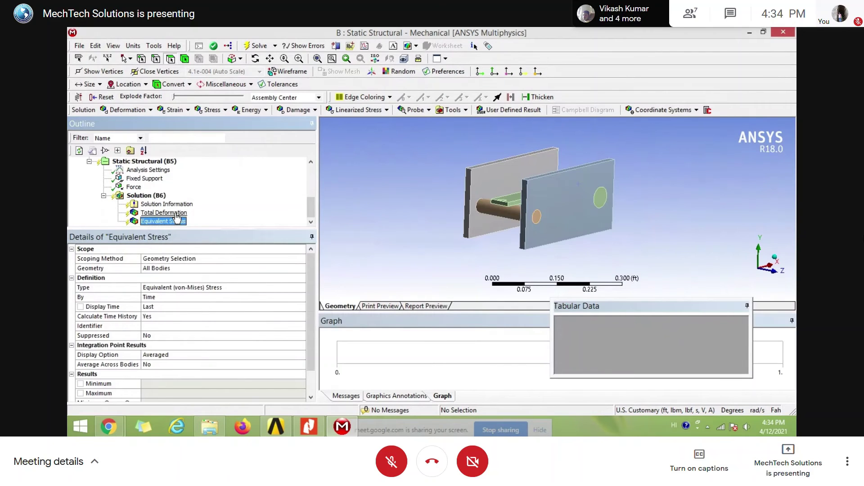
drag(146, 196, 176, 219)
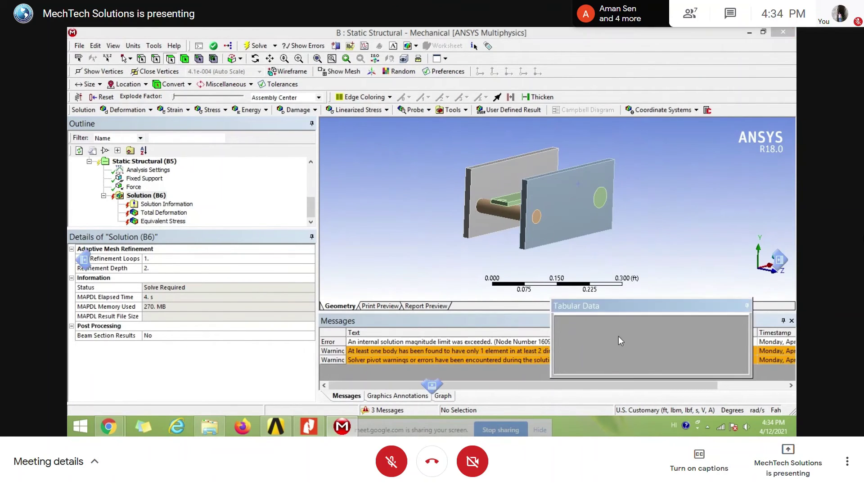
click(486, 352)
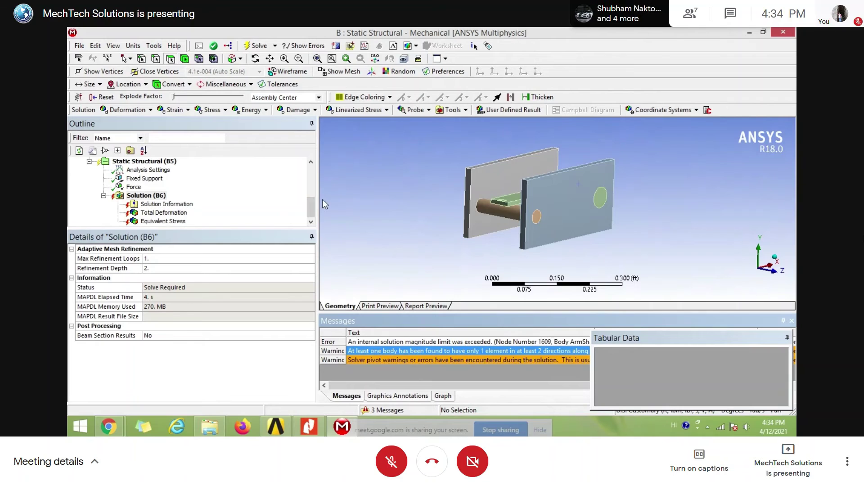
Inspect the current mesh on the assembly and set its sizing Relevance Center to Fine
drag(311, 206, 311, 193)
click(119, 195)
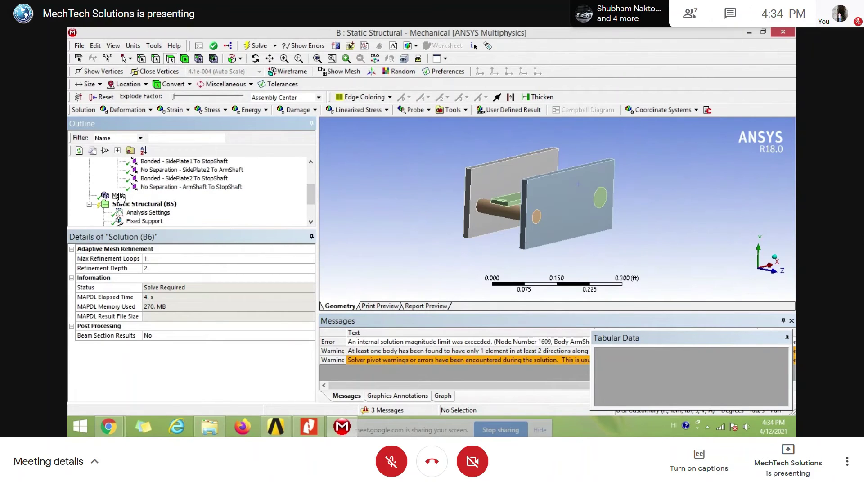
scroll(563, 222, up, 6)
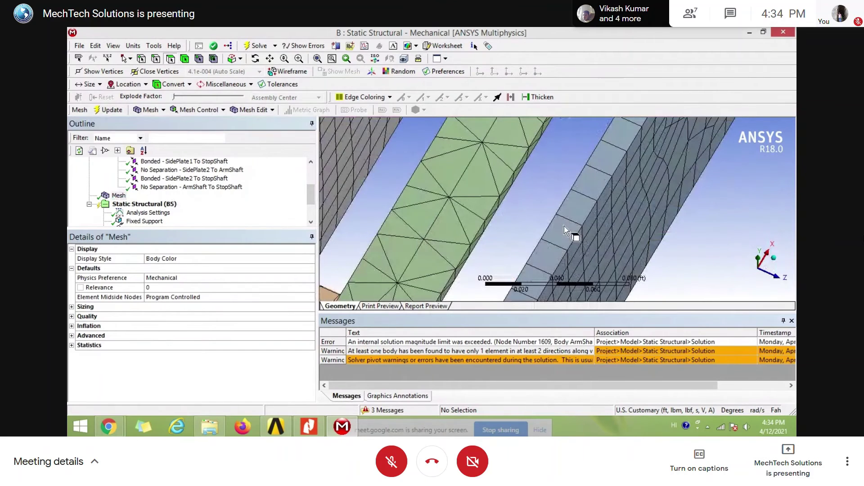
scroll(522, 238, down, 3)
click(246, 289)
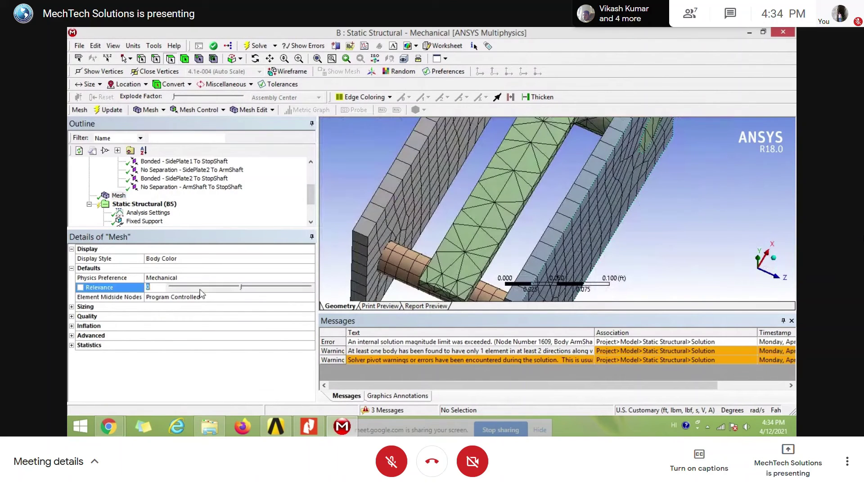
click(71, 306)
click(297, 326)
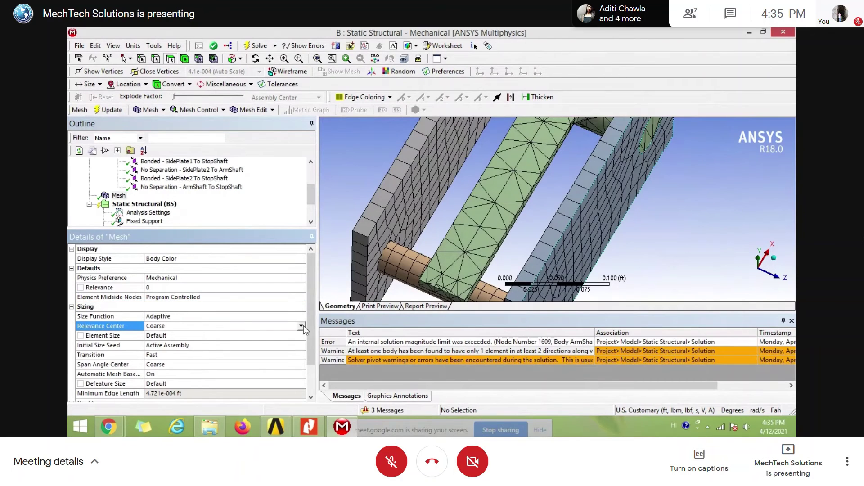
click(303, 326)
click(179, 349)
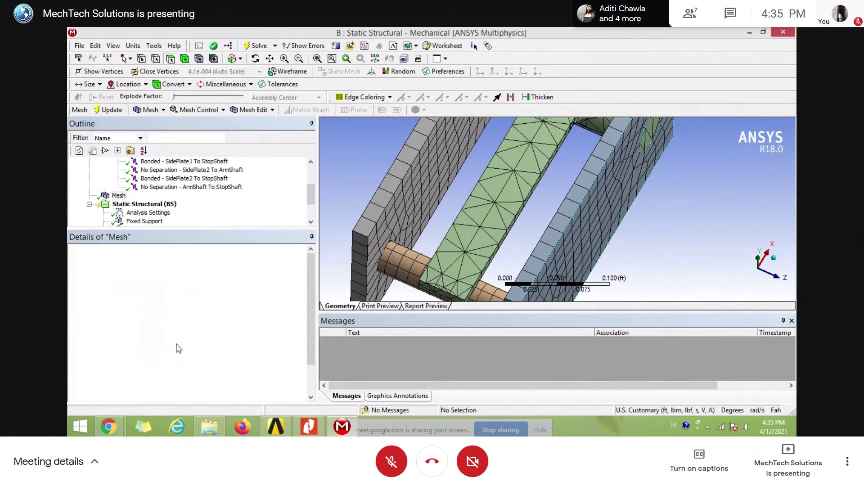
Regenerate the mesh with the fine sizing and check the element size on the arm and side plate
right_click(118, 194)
click(151, 228)
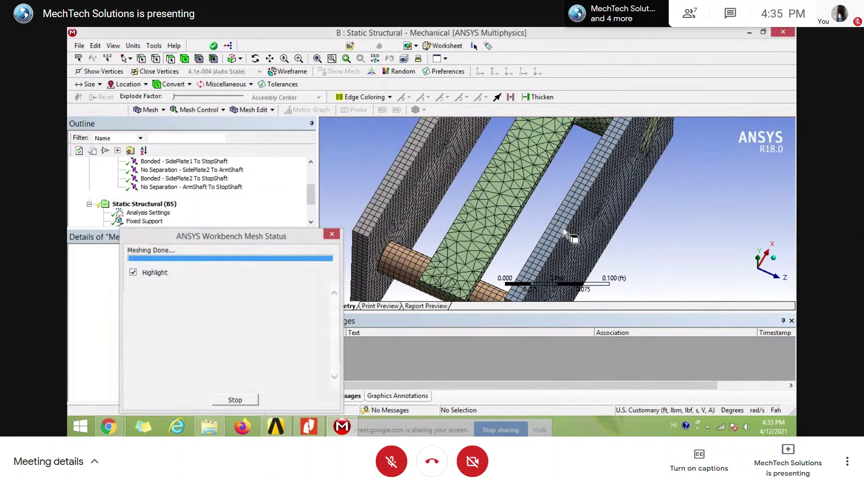
scroll(564, 231, up, 3)
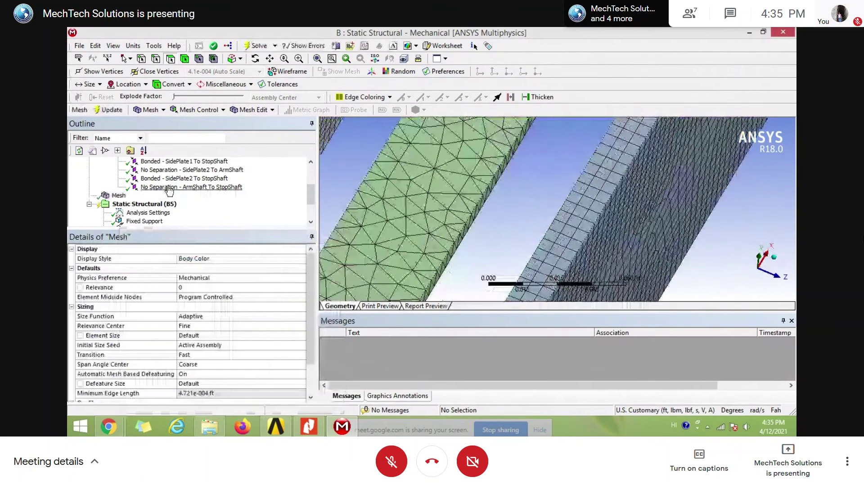
Try to solve the static structural analysis with the refined mesh
scroll(169, 190, down, 2)
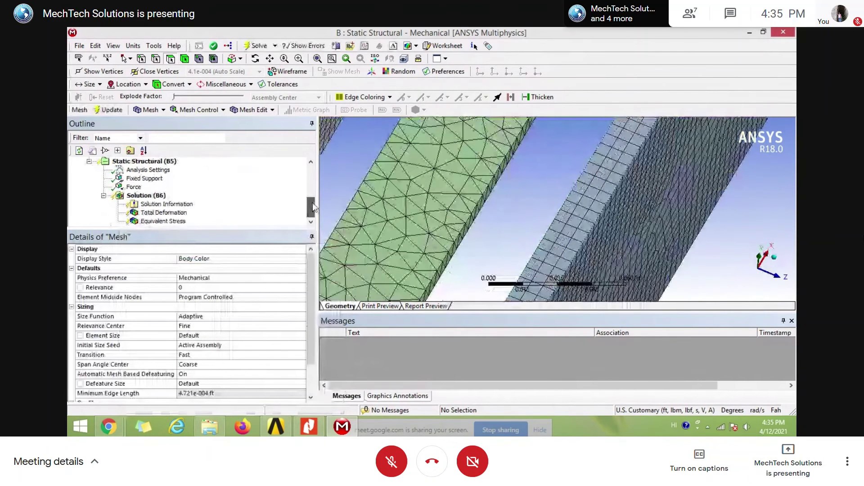
right_click(160, 196)
click(187, 216)
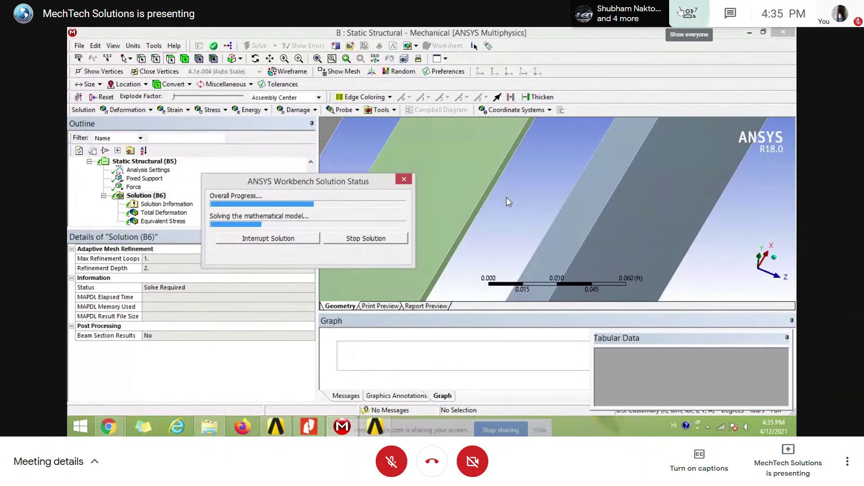
click(687, 13)
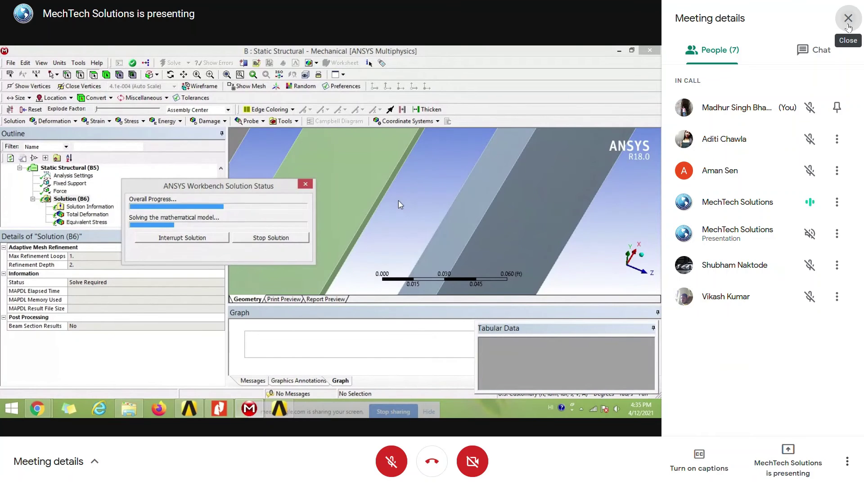
click(848, 18)
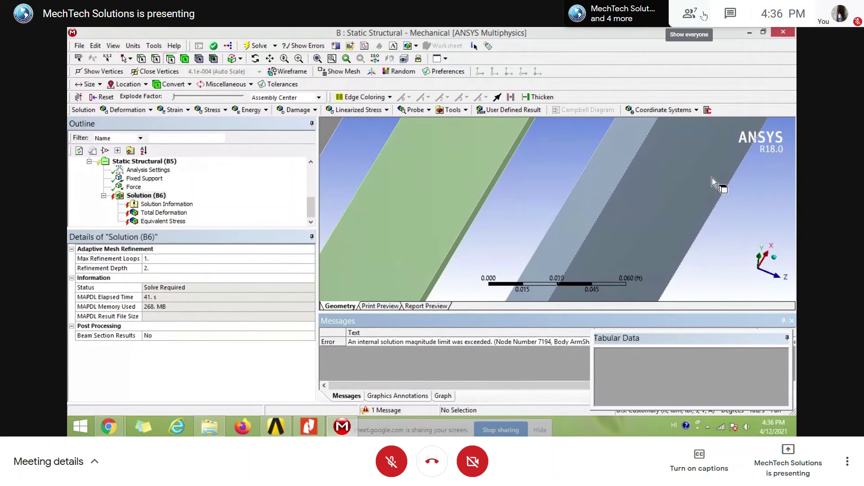
Add a Frictionless Support to the circular end face of the arm shaft in the side plate
click(571, 211)
scroll(567, 218, down, 3)
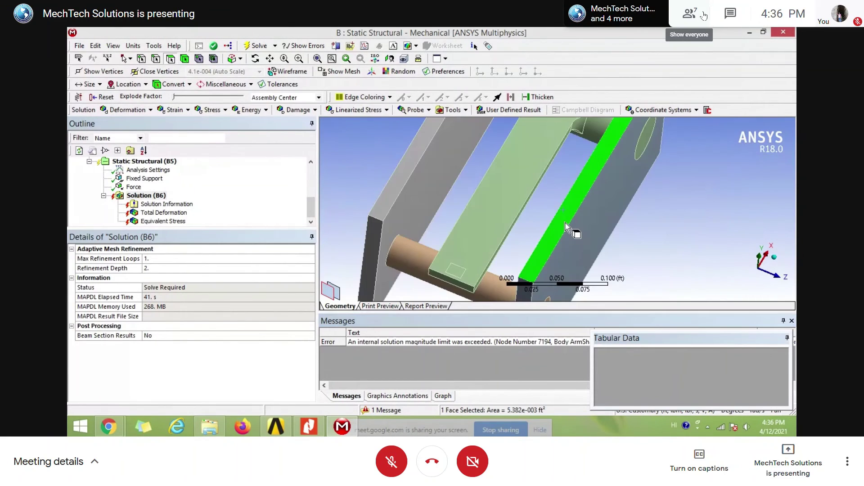
middle_drag(565, 222, 630, 189)
scroll(662, 171, up, 5)
click(663, 171)
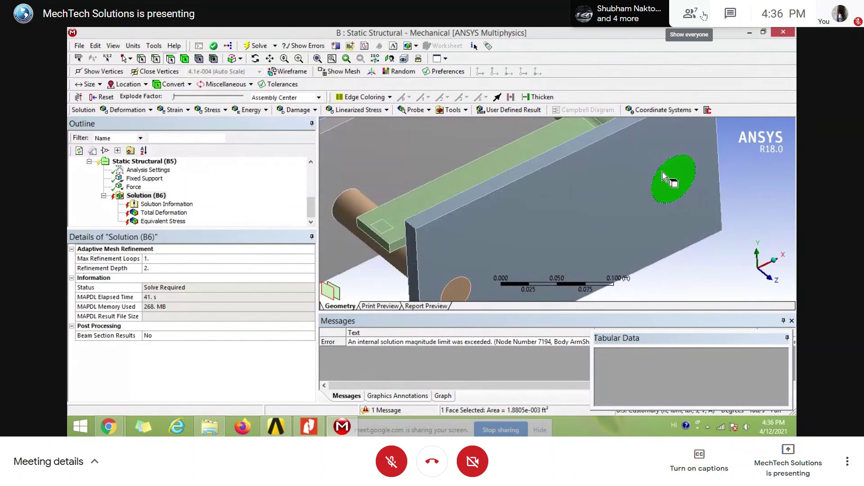
click(144, 162)
right_click(155, 167)
mouse_move(239, 167)
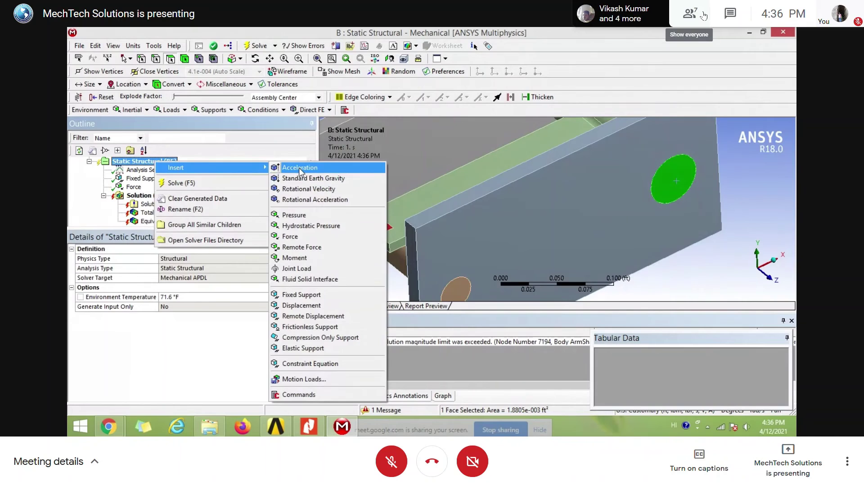
click(310, 327)
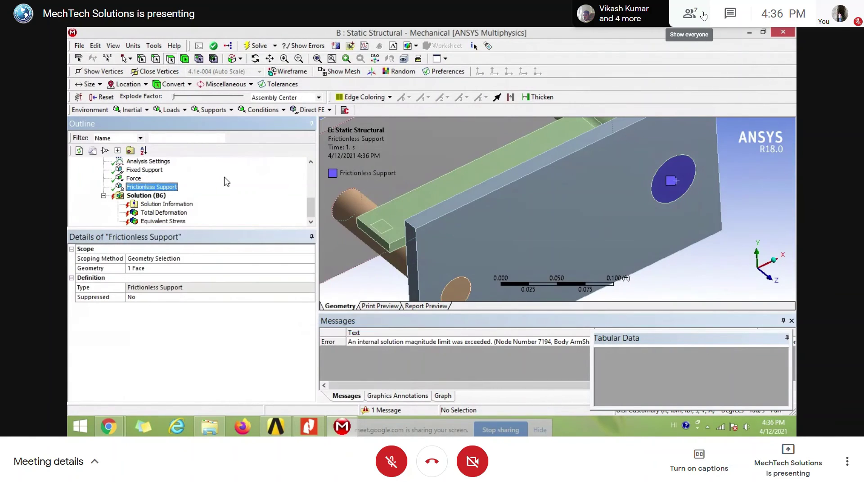
Solve the analysis with the frictionless support and inspect the arm and shaft end faces during the run
click(146, 195)
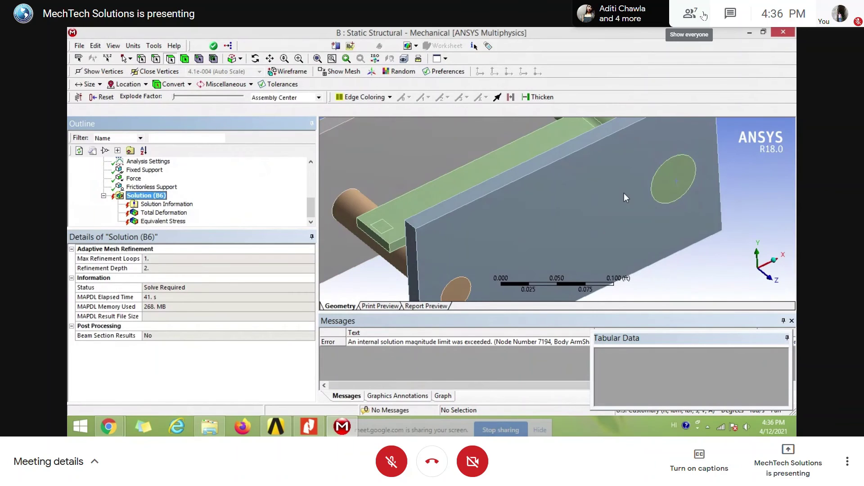
key(F5)
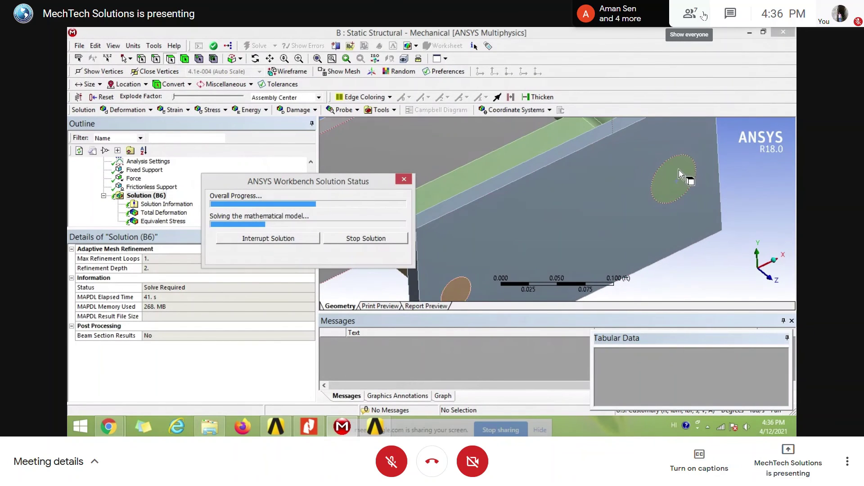
middle_drag(630, 242, 625, 201)
click(520, 180)
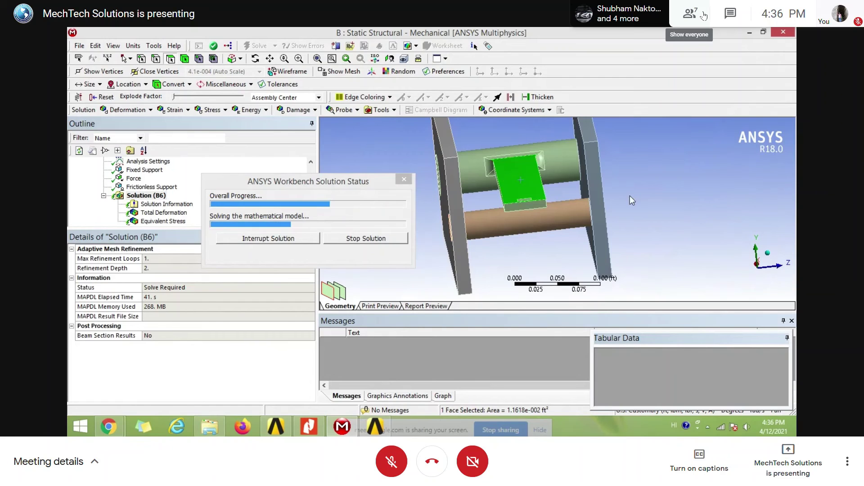
middle_drag(630, 195, 627, 139)
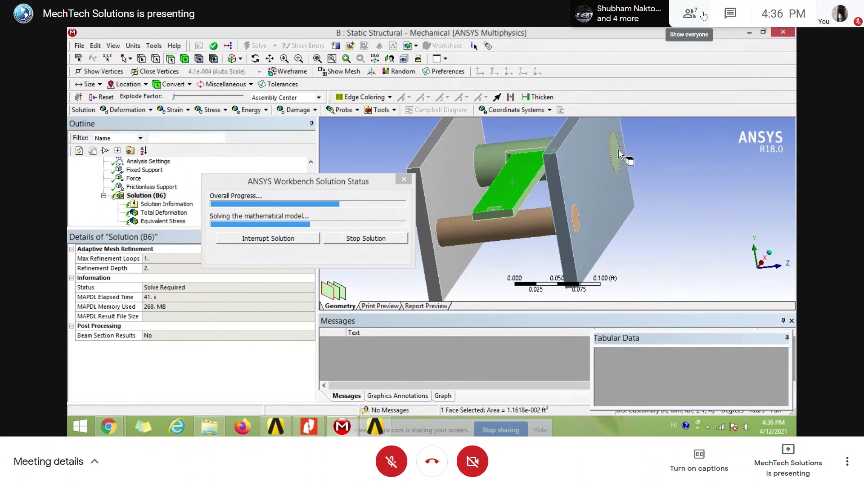
click(616, 153)
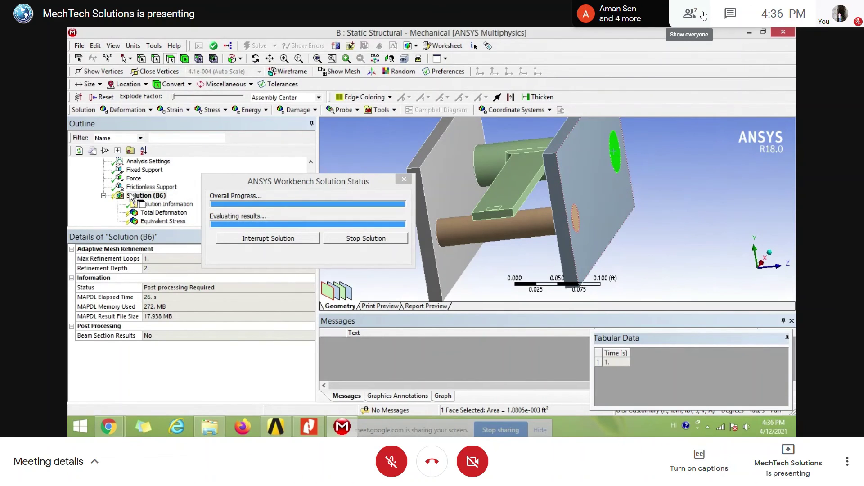
Examine the Total Deformation and Equivalent Stress plots of the assembly from several angles
click(145, 215)
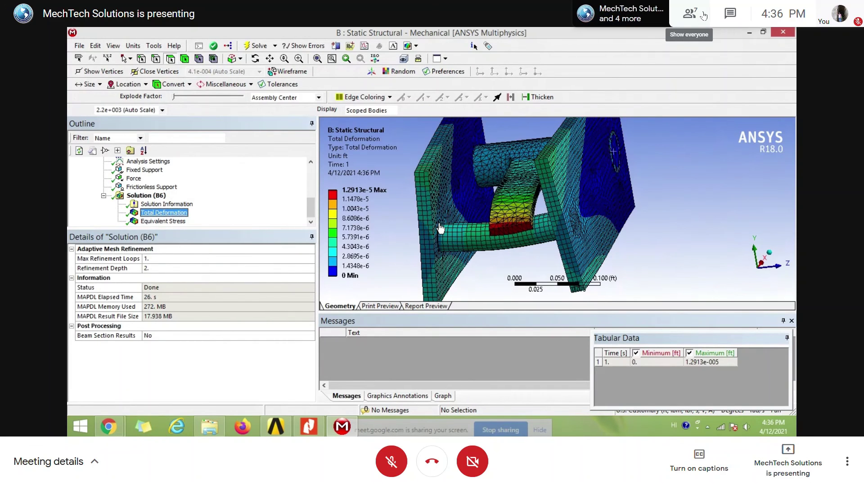
middle_drag(441, 228, 585, 212)
key(Down)
middle_drag(566, 256, 438, 218)
middle_drag(423, 279, 549, 194)
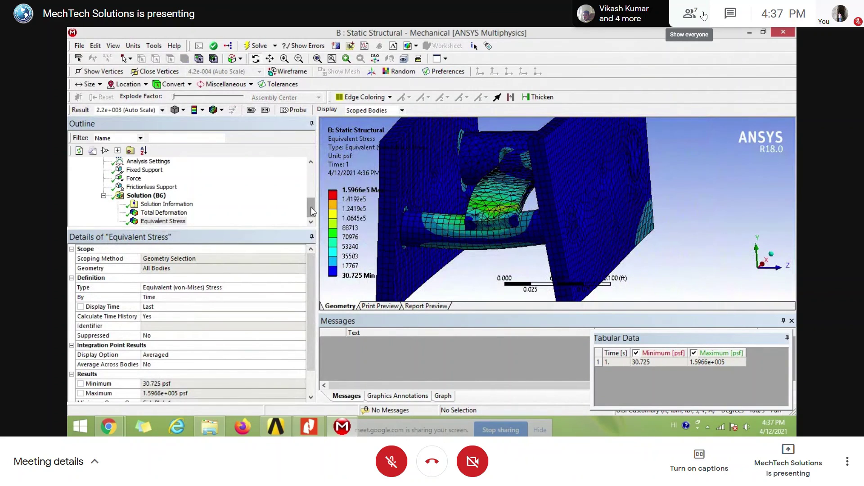
Change the contact type between SidePlate1 and StopShaft from Bonded to No Separation
drag(311, 207, 311, 189)
scroll(221, 216, up, 1)
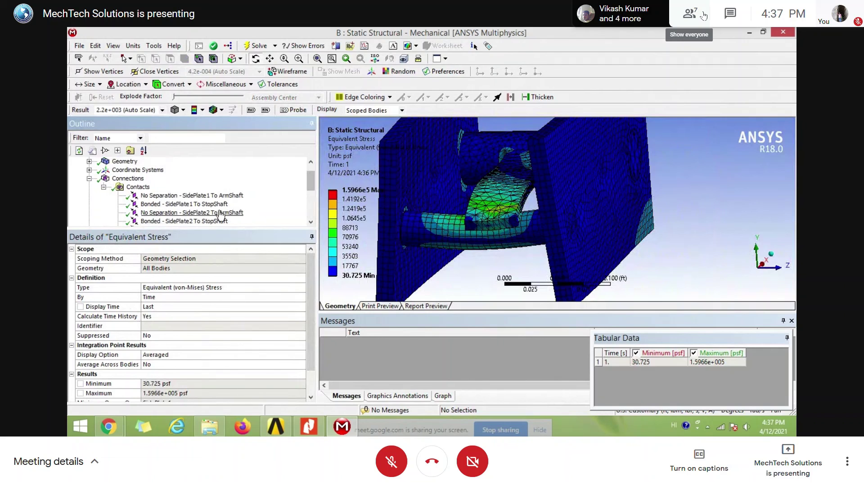
click(185, 204)
click(202, 316)
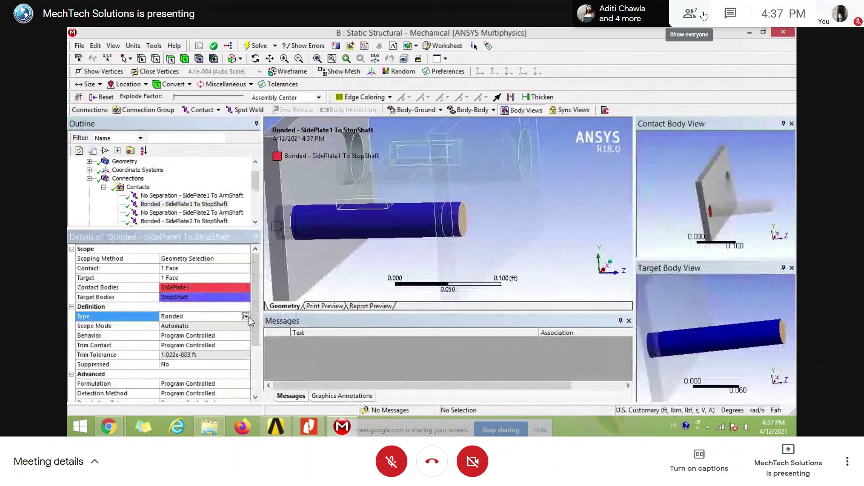
click(202, 317)
click(196, 333)
Solve the analysis again with the No Separation contact between SidePlate1 and StopShaft
scroll(147, 200, down, 3)
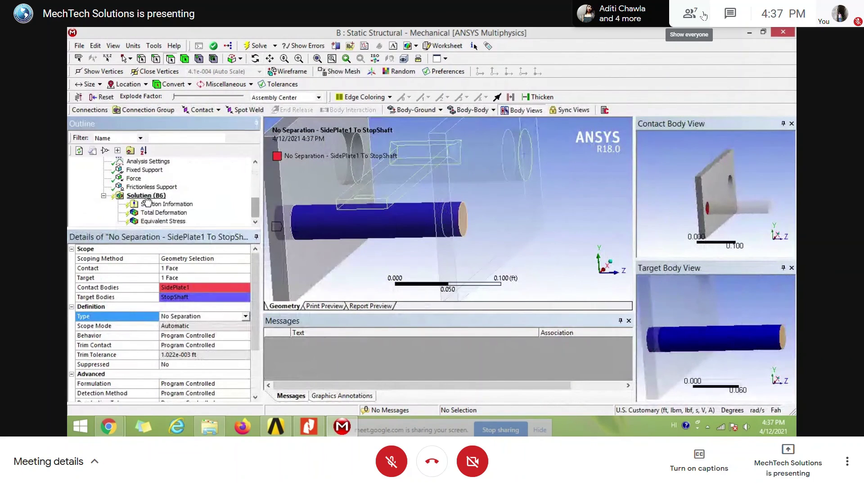
right_click(147, 199)
key(Escape)
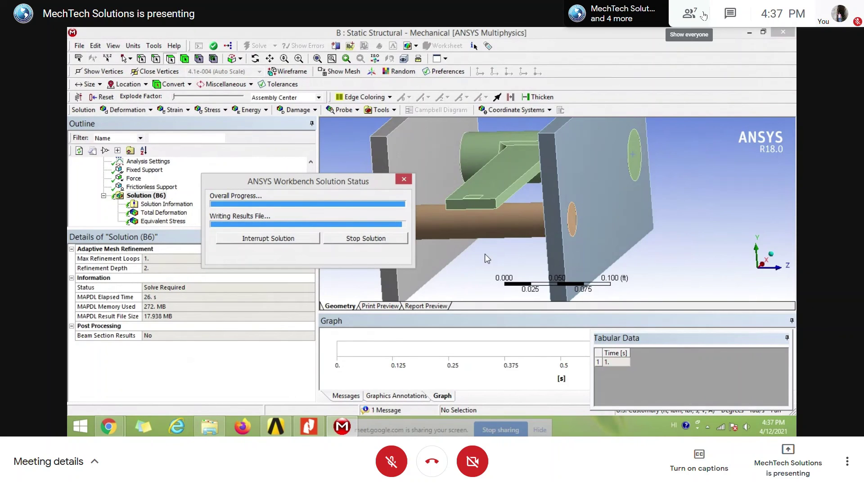
Examine the Total Deformation plot around the arm, the shafts and the side plate holes
click(149, 212)
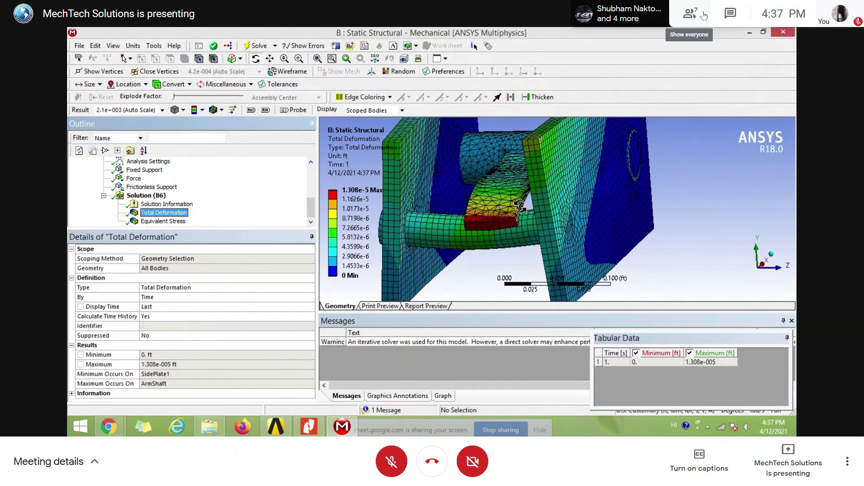
drag(520, 206, 525, 158)
scroll(525, 160, up, 5)
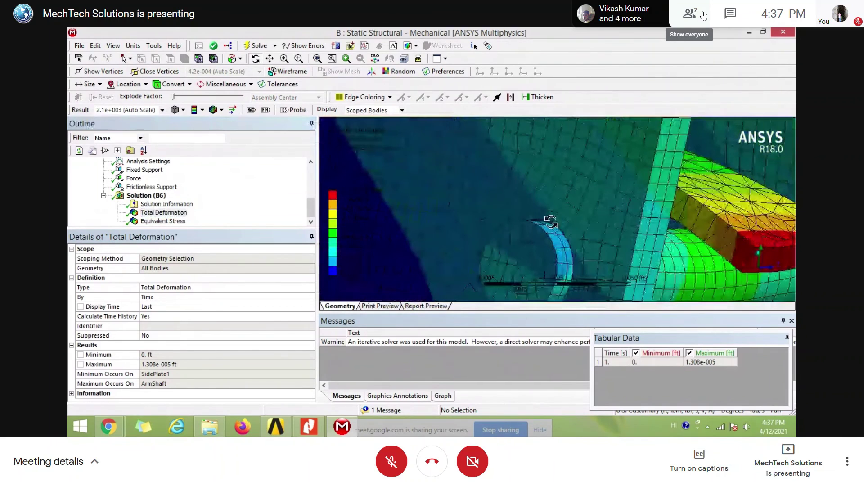
drag(539, 269, 490, 225)
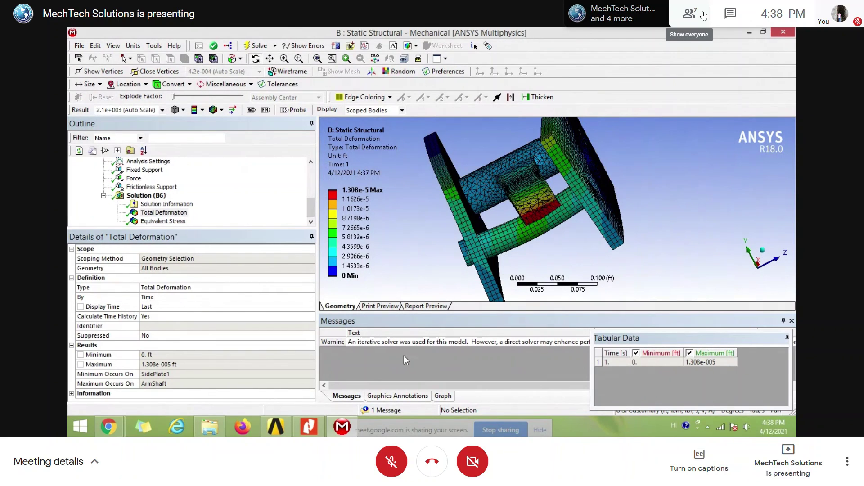
Bring up the linear static folder in File Explorer and switch to the Google Meet window in Chrome
click(208, 428)
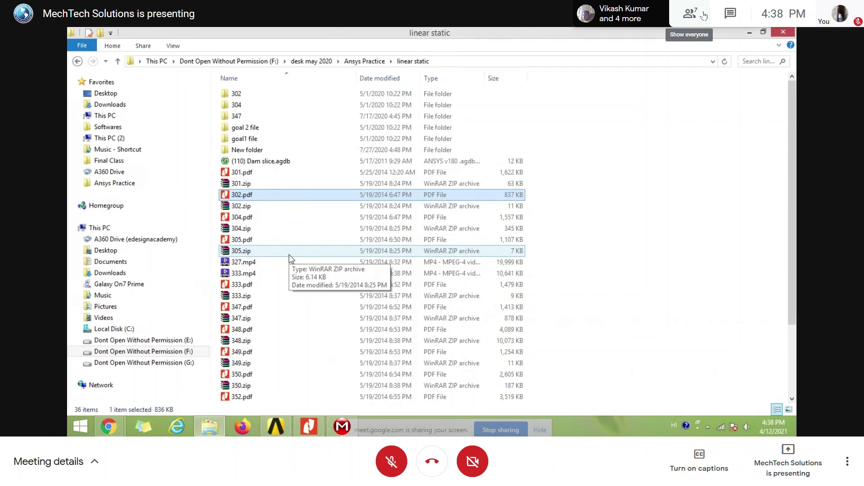
click(113, 423)
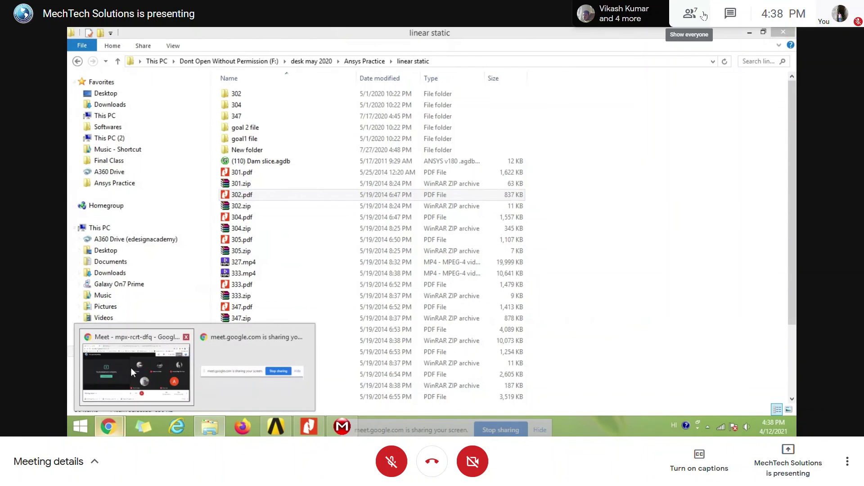
click(131, 368)
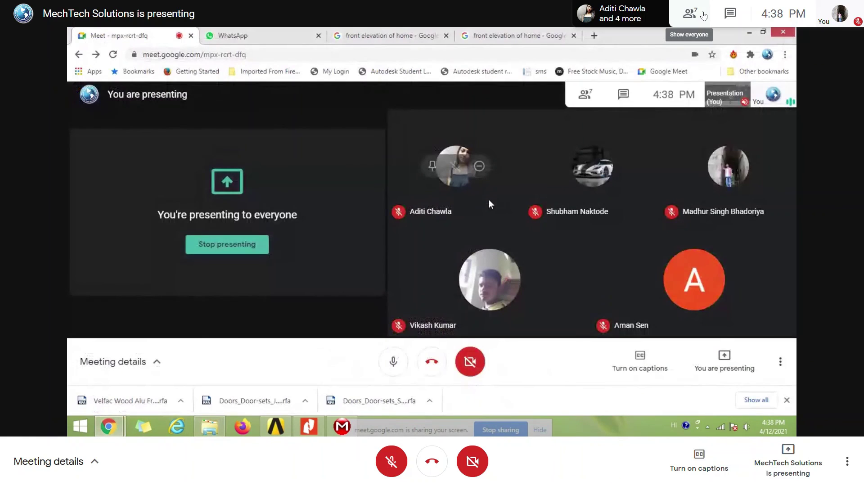